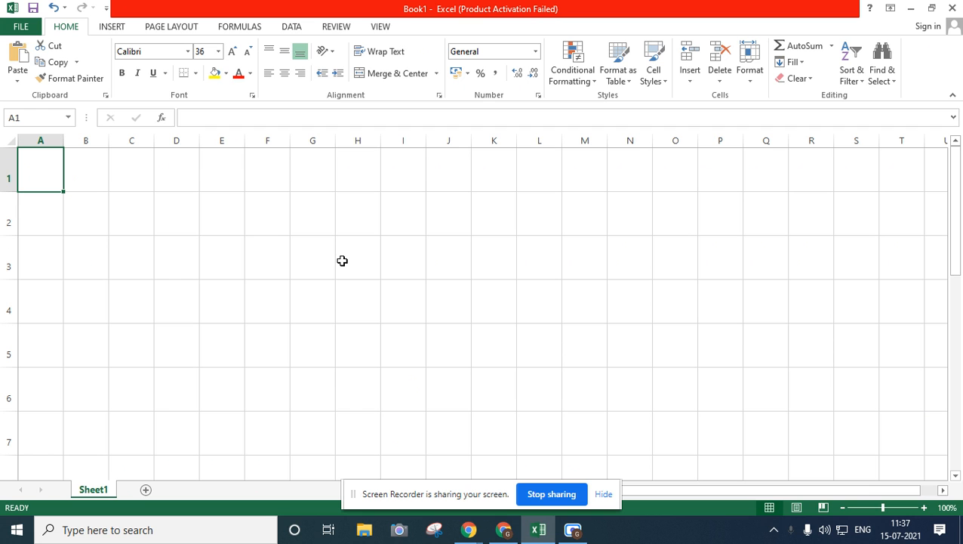
- Enter the header "name" in cell A1
{"action": "double_click", "coordinate": [55, 179]}
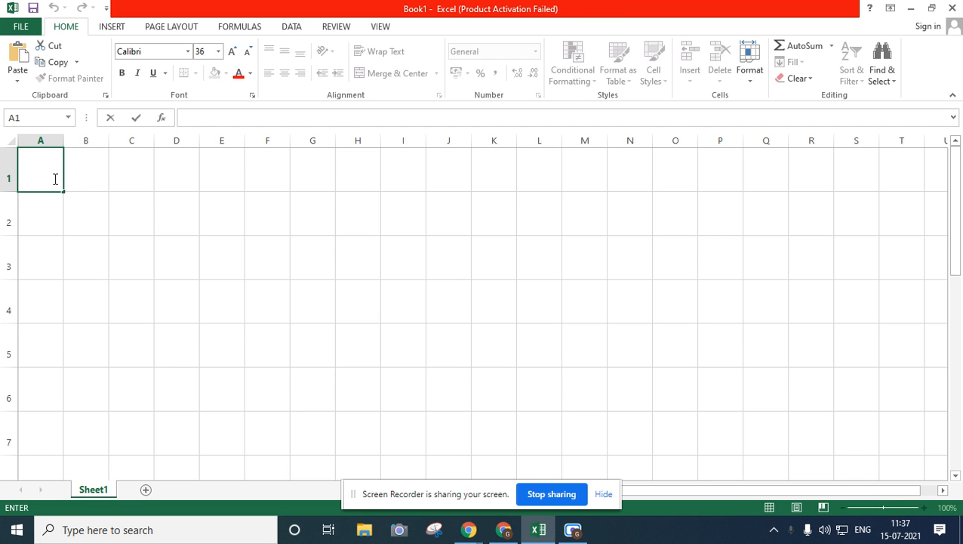
{"action": "left_click", "coordinate": [218, 51]}
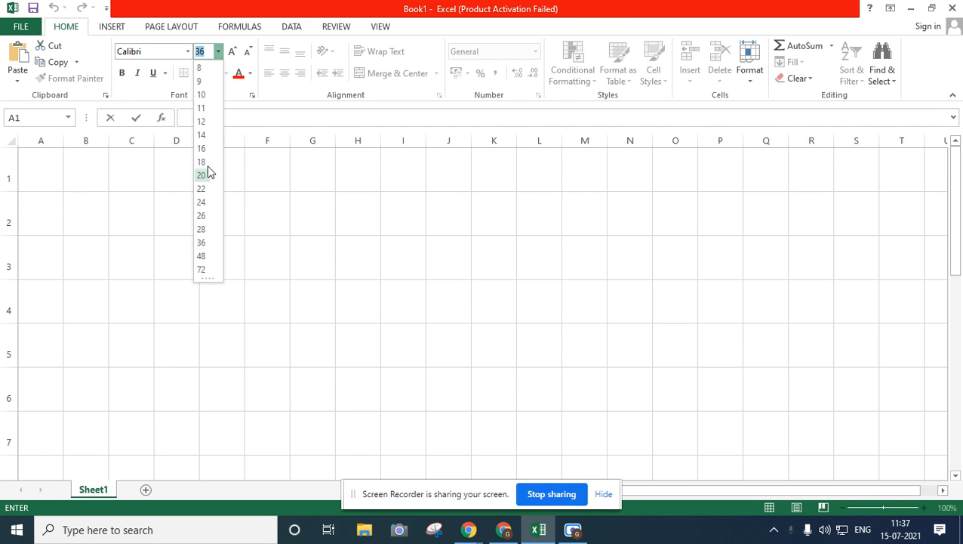
{"action": "left_click", "coordinate": [203, 136]}
{"action": "left_click", "coordinate": [40, 174]}
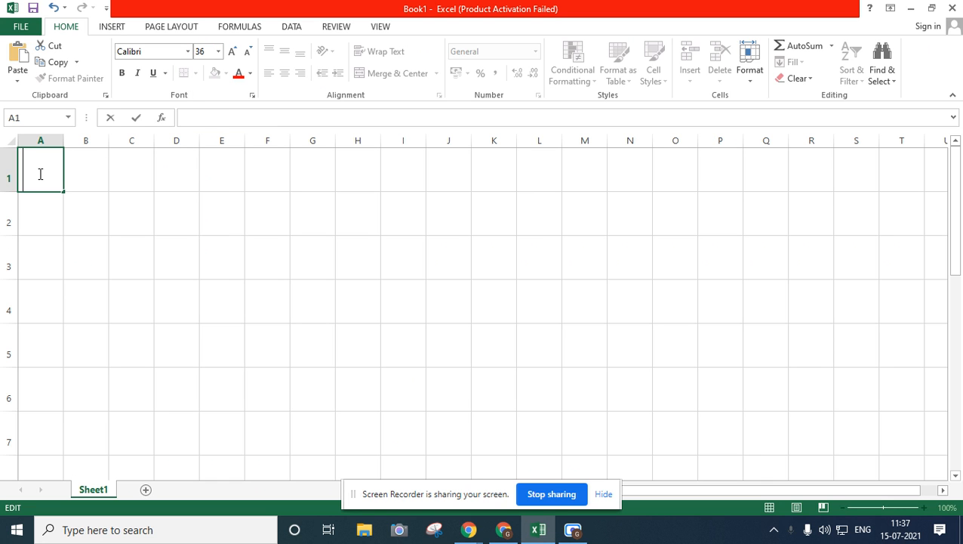
{"action": "type", "text": "name"}
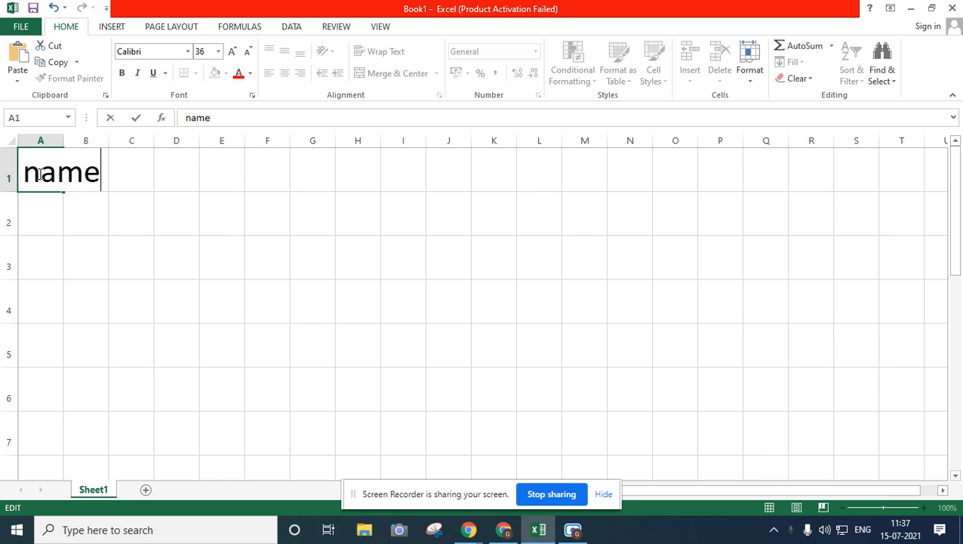
- Widen columns A and B, and enter the header "maths" in cell B1
{"action": "left_click", "coordinate": [129, 169]}
{"action": "left_click_drag", "start_coordinate": [62, 145], "coordinate": [204, 140]}
{"action": "left_click", "coordinate": [136, 164]}
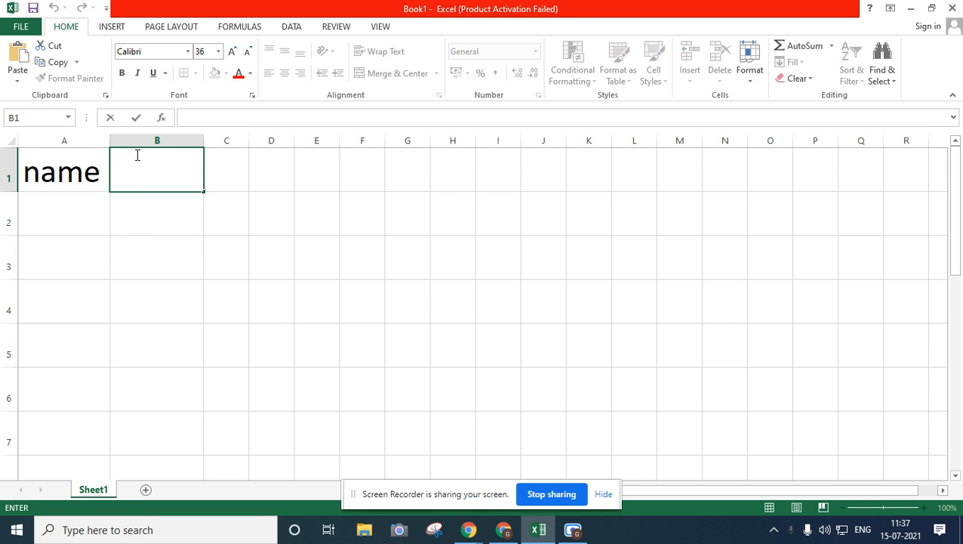
{"action": "type", "text": "maths"}
- Enter the headers "com" in C1 and "sci" in D1, widening column C to fit its header
{"action": "left_click", "coordinate": [231, 164]}
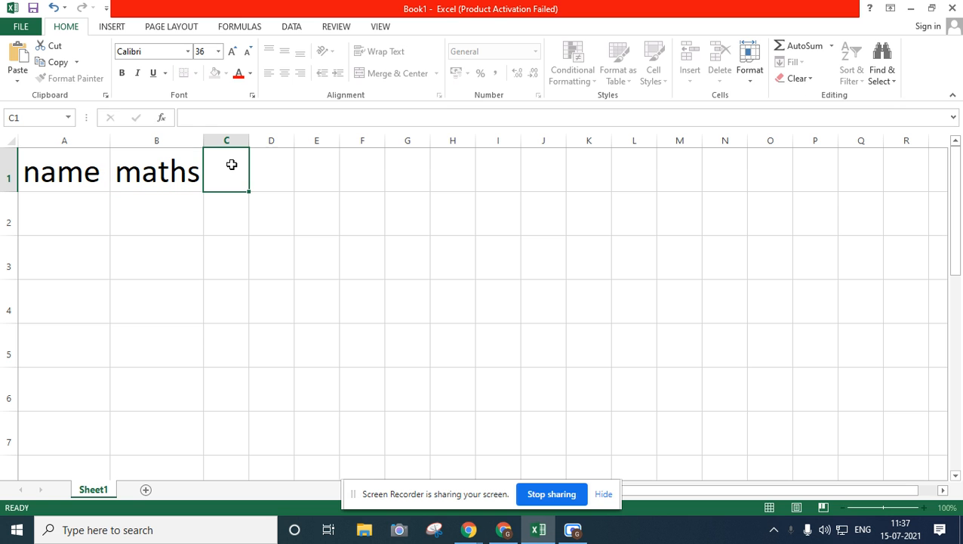
{"action": "type", "text": "com"}
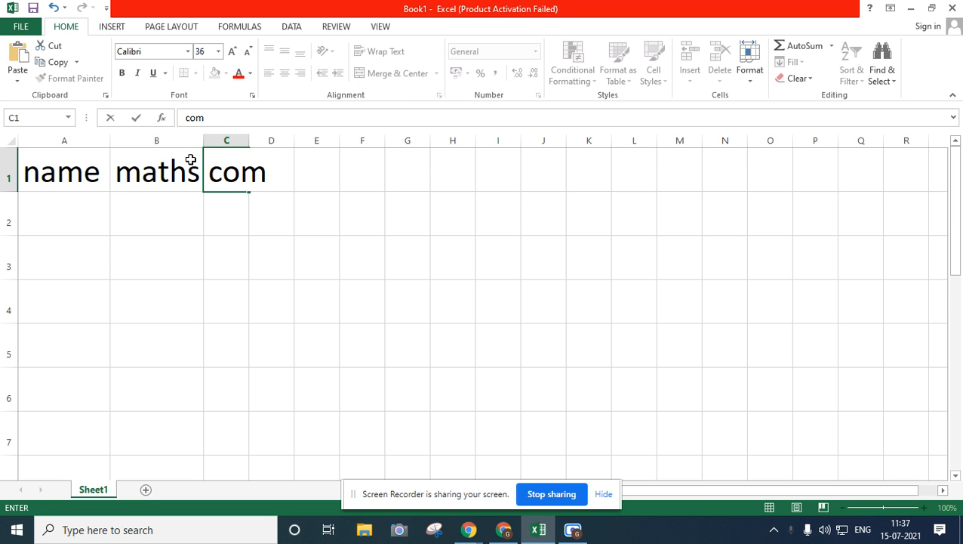
{"action": "left_click", "coordinate": [337, 172]}
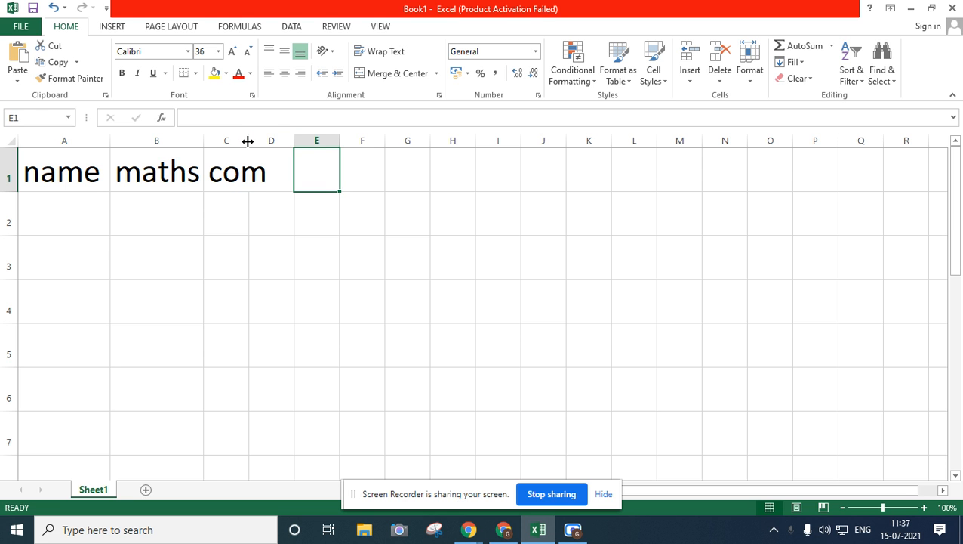
{"action": "left_click_drag", "start_coordinate": [249, 140], "coordinate": [284, 141]}
{"action": "left_click", "coordinate": [302, 165]}
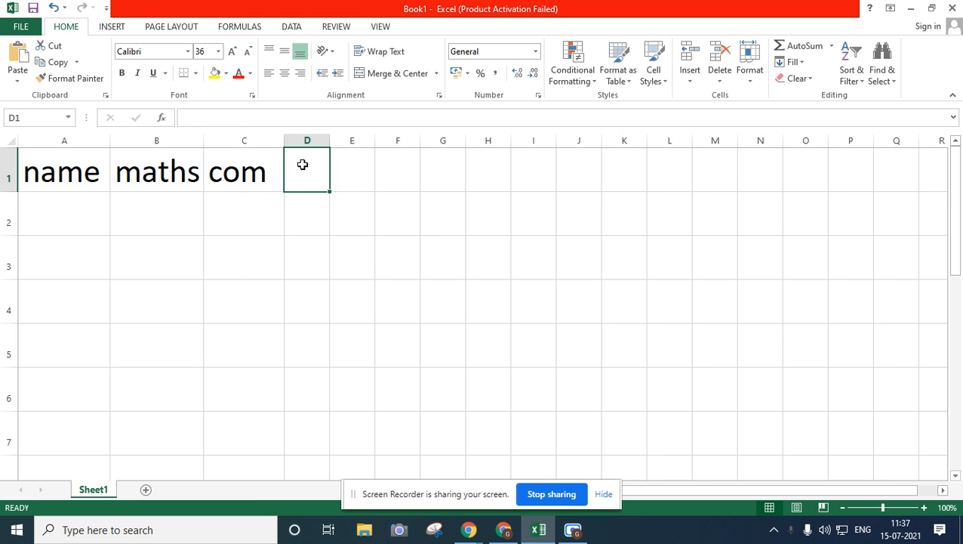
{"action": "type", "text": "sci"}
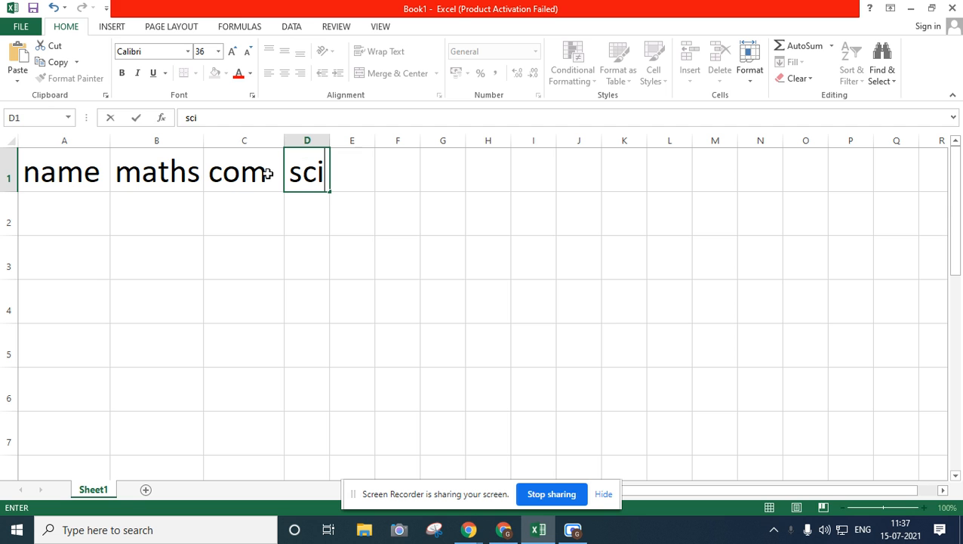
- Enter the three students' first names in cells A2 to A4 and widen the name column
{"action": "left_click", "coordinate": [83, 213]}
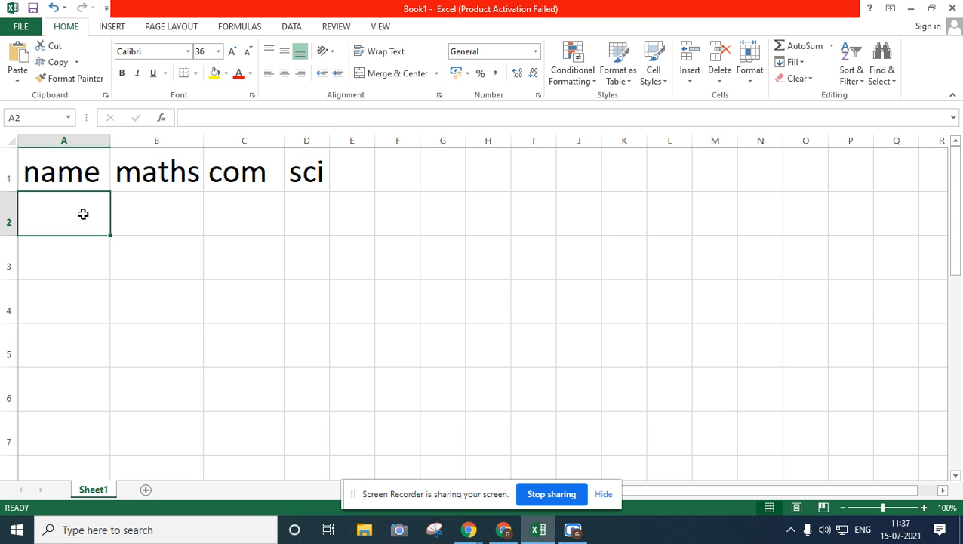
{"action": "type", "text": "pratibha"}
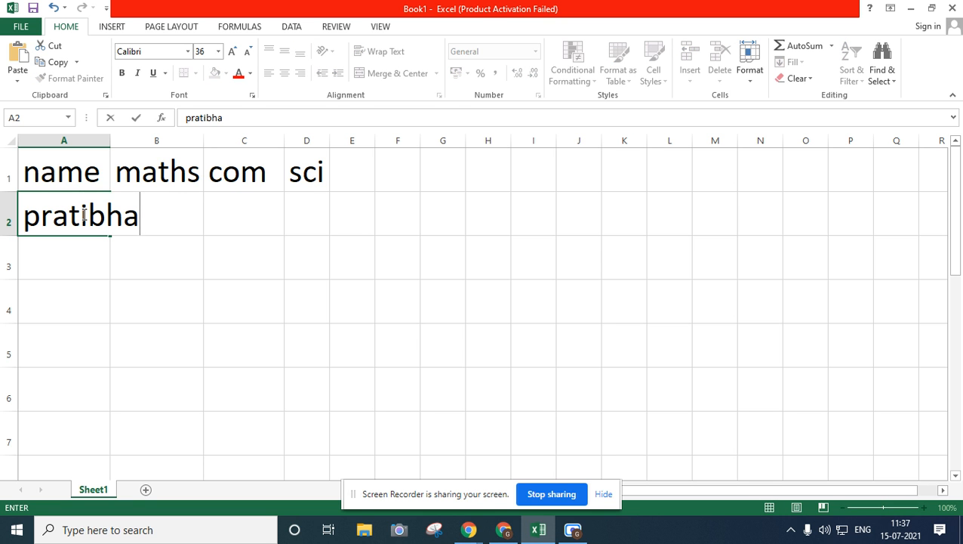
{"action": "key", "text": "Return"}
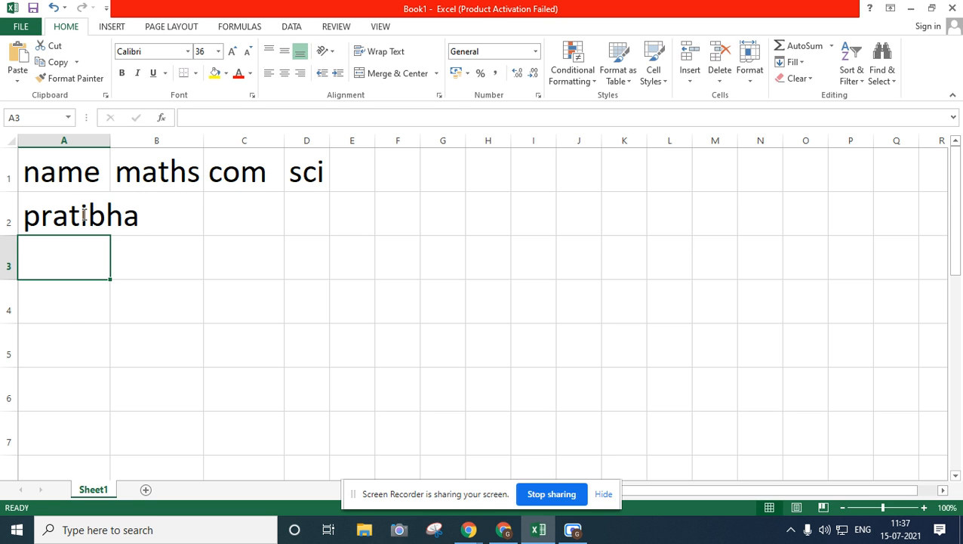
{"action": "type", "text": "adhya"}
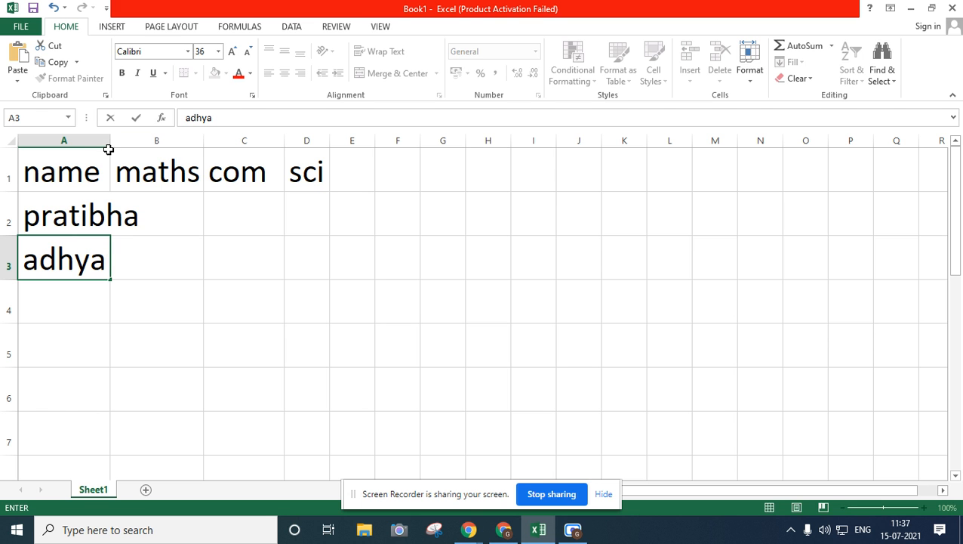
{"action": "left_click", "coordinate": [173, 215]}
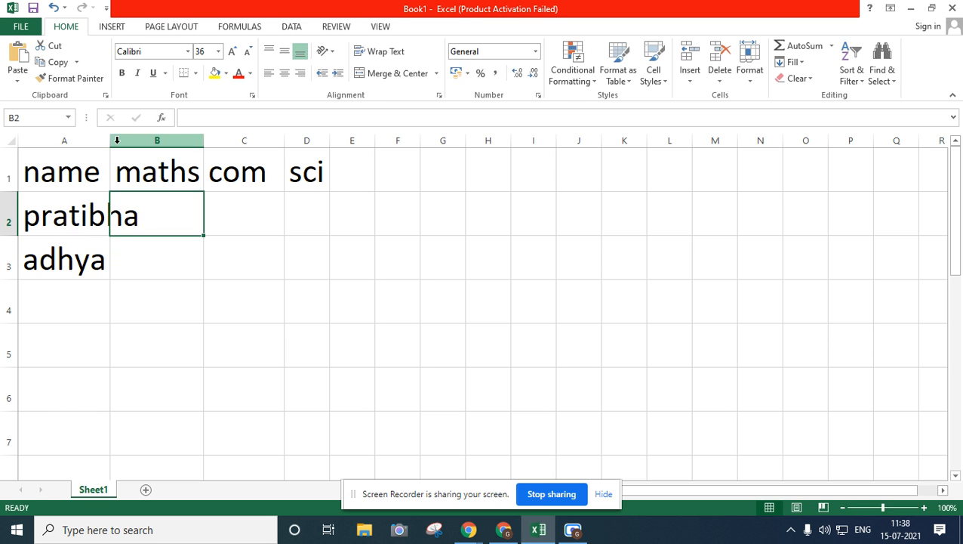
{"action": "left_click_drag", "start_coordinate": [111, 140], "coordinate": [137, 140]}
{"action": "left_click", "coordinate": [73, 306]}
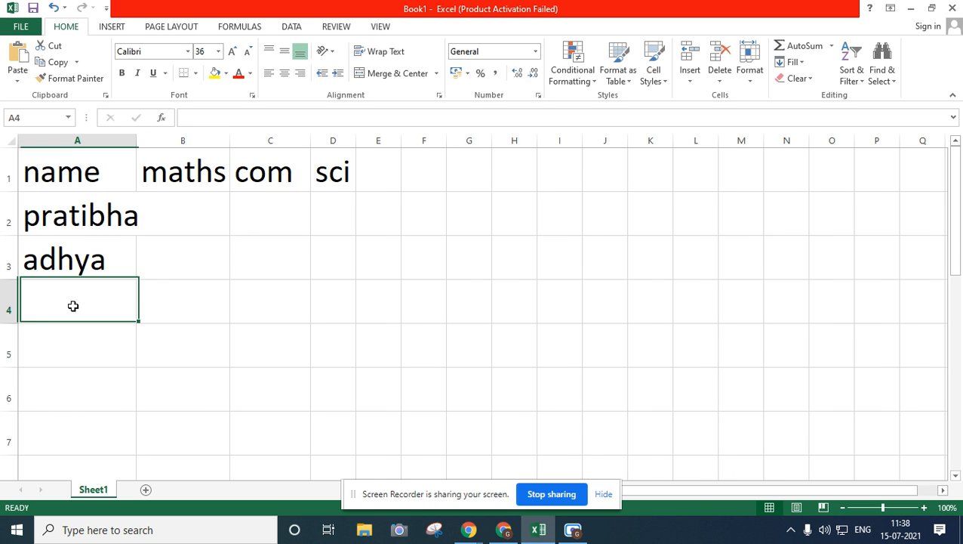
{"action": "type", "text": "pran"}
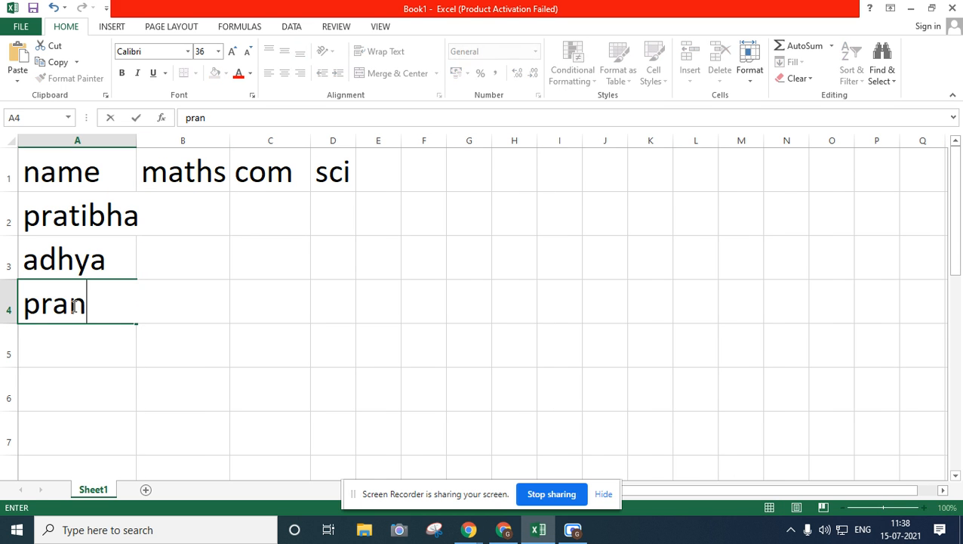
{"action": "type", "text": "jali"}
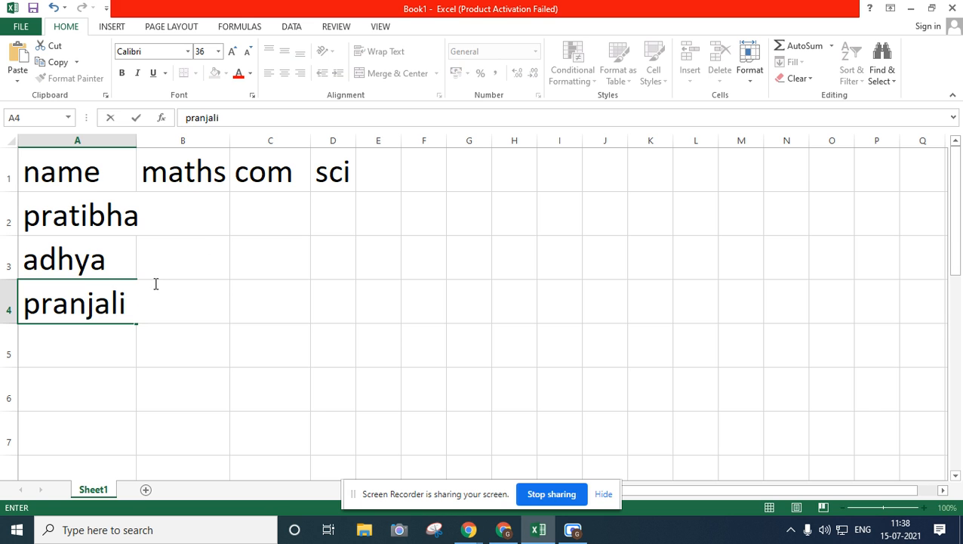
- Enter the maths marks 99, 100 and 99 in B2 to B4, widening column A to fit the longest name
{"action": "left_click", "coordinate": [190, 214]}
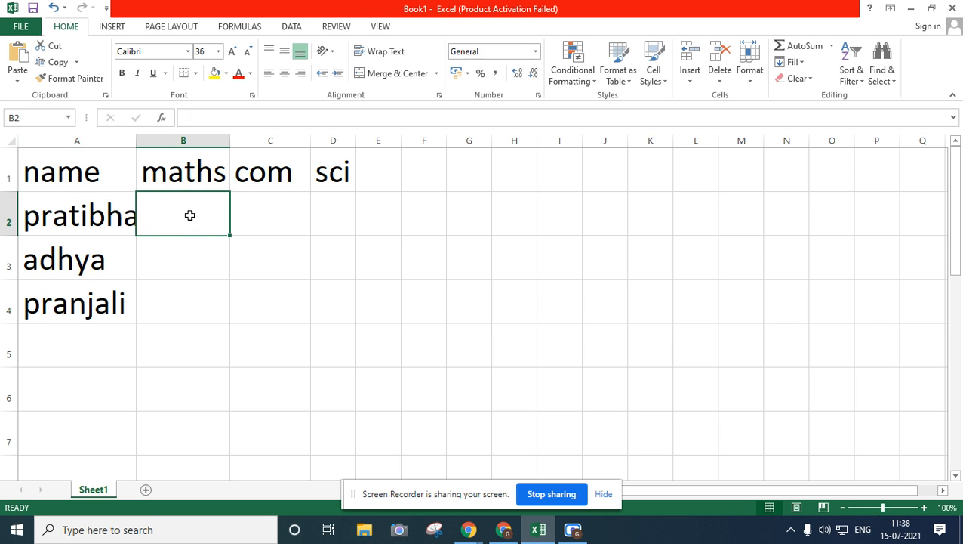
{"action": "type", "text": "99"}
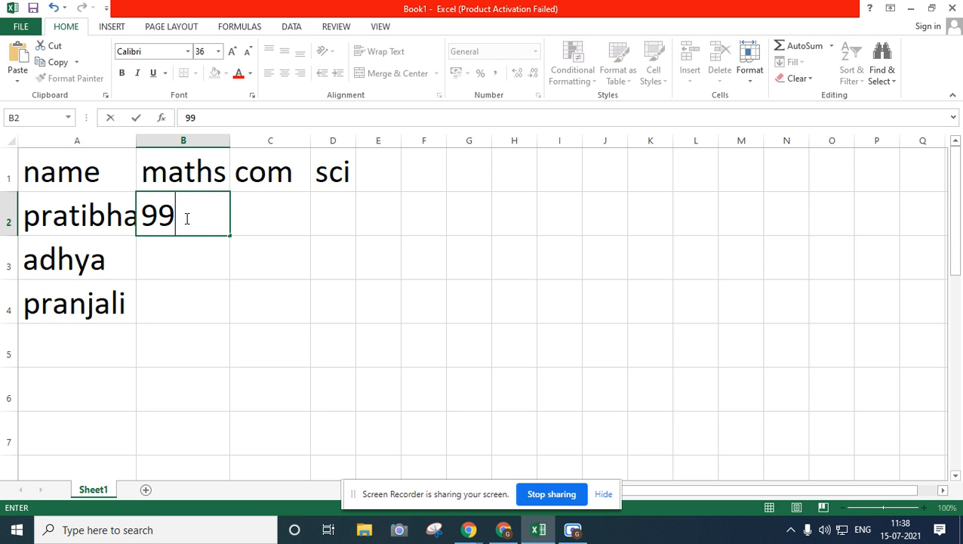
{"action": "left_click", "coordinate": [193, 247]}
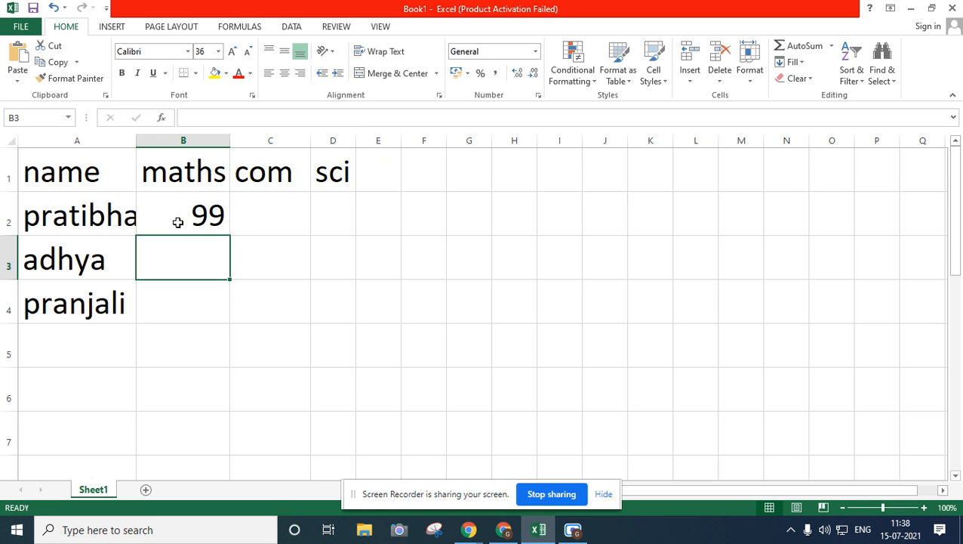
{"action": "left_click_drag", "start_coordinate": [136, 140], "coordinate": [154, 141]}
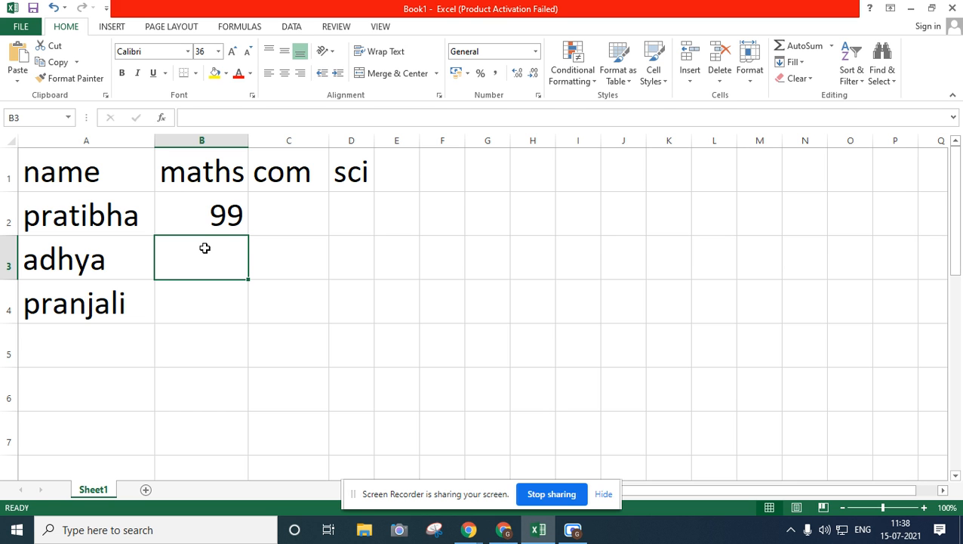
{"action": "type", "text": "100"}
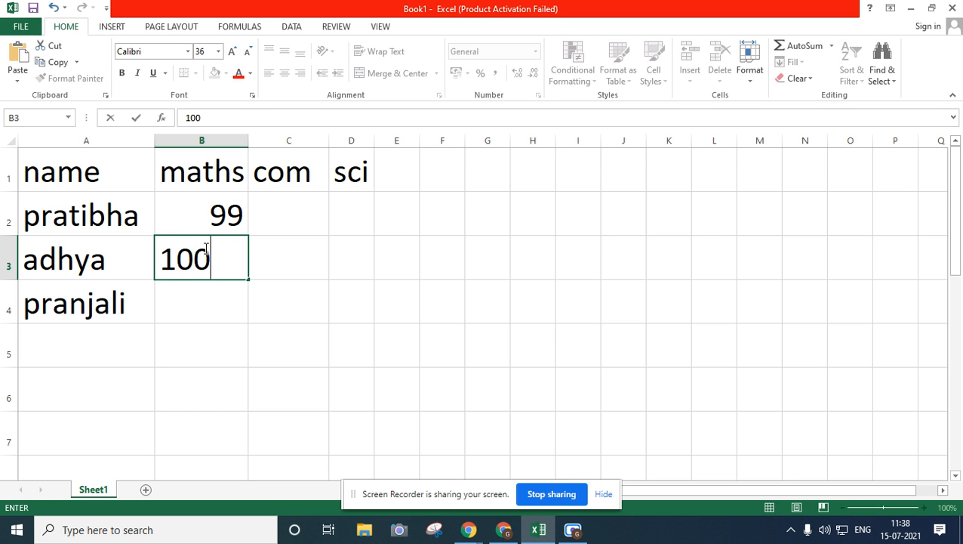
{"action": "left_click", "coordinate": [193, 298]}
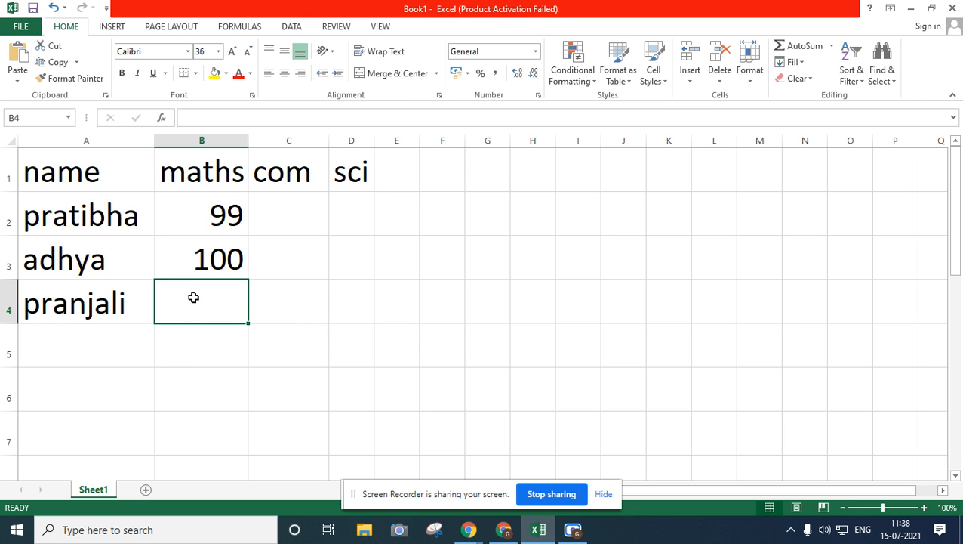
{"action": "type", "text": "99"}
- Enter the com marks 45, 89 and 90 in cells C2 to C4
{"action": "left_click", "coordinate": [277, 225]}
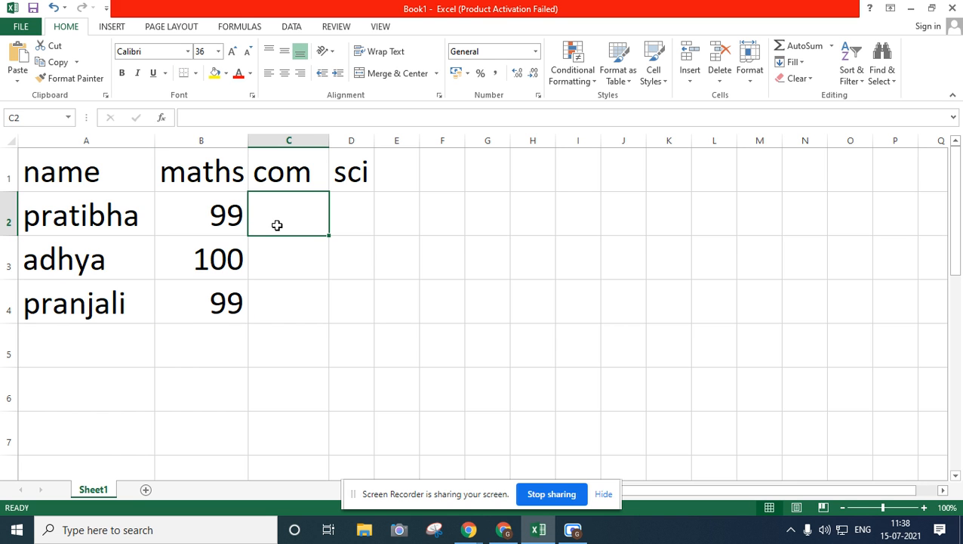
{"action": "type", "text": "45"}
{"action": "left_click", "coordinate": [281, 250]}
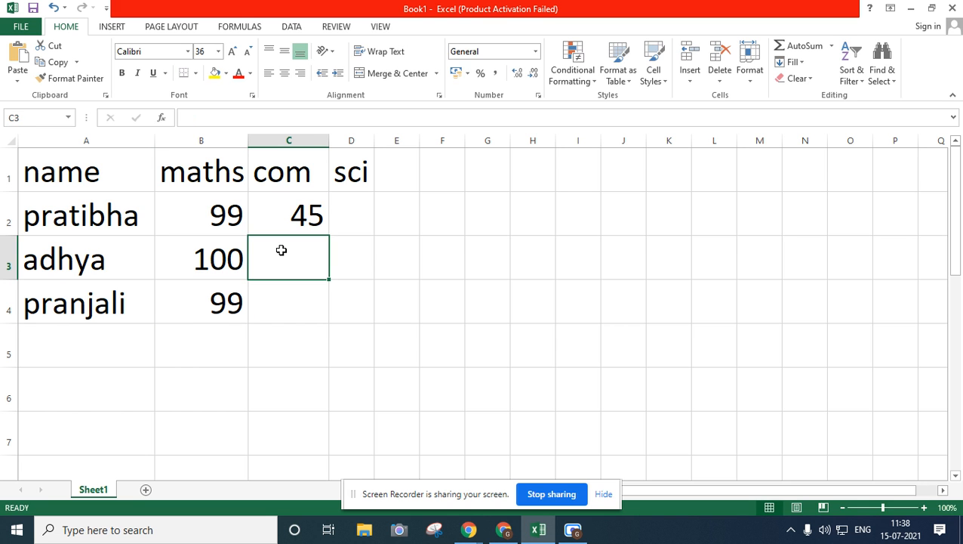
{"action": "type", "text": "89"}
{"action": "left_click", "coordinate": [281, 299]}
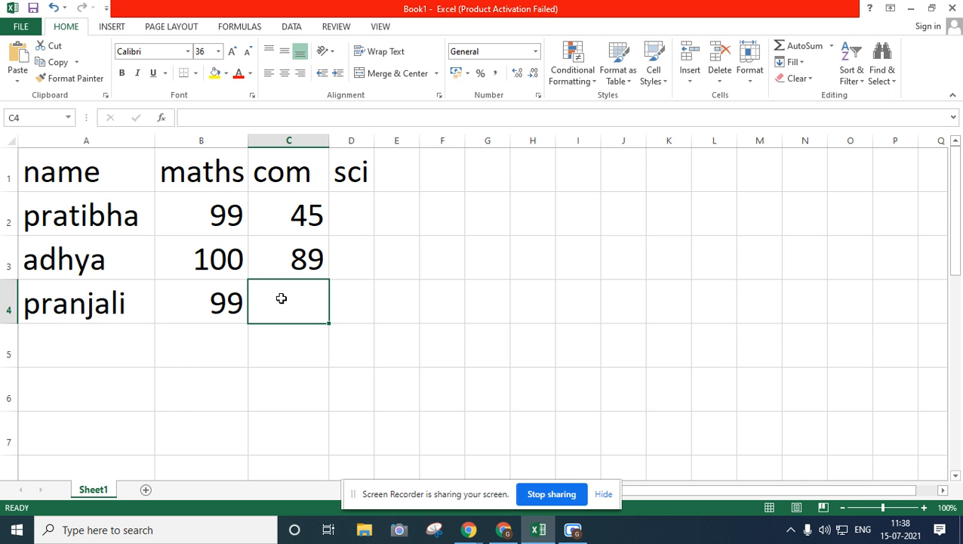
{"action": "type", "text": "90"}
- Widen column D and enter the sci marks 67, 89 and 99 in cells D2 to D4
{"action": "left_click", "coordinate": [361, 215]}
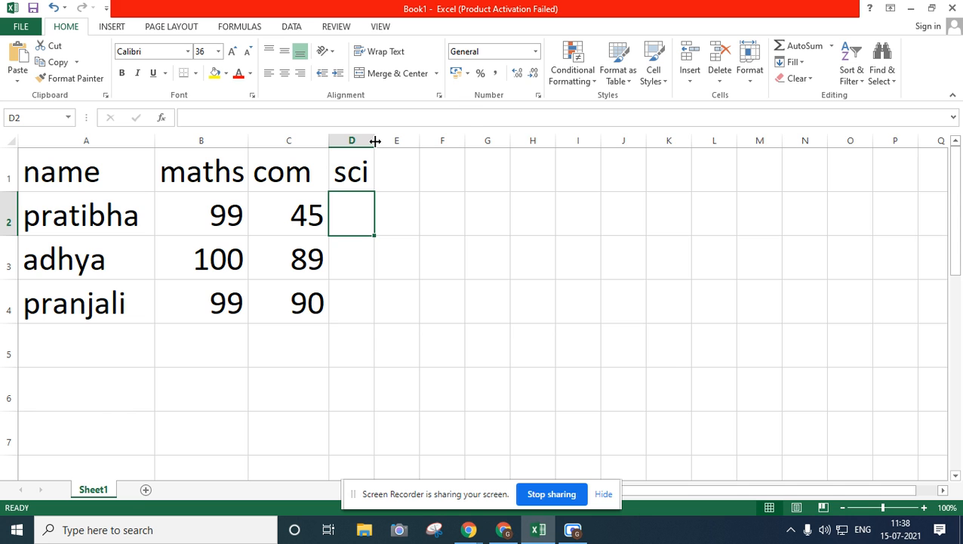
{"action": "left_click_drag", "start_coordinate": [375, 141], "coordinate": [402, 141]}
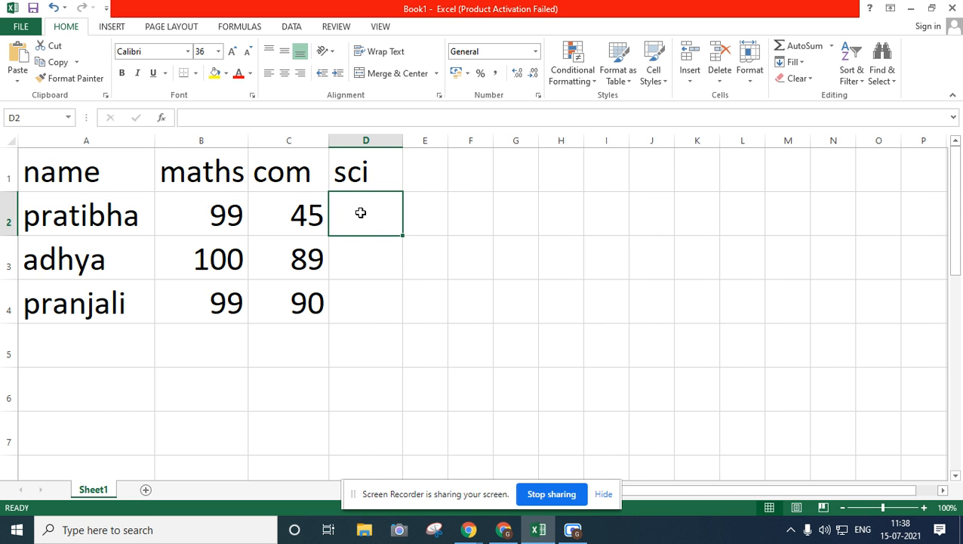
{"action": "type", "text": "67"}
{"action": "left_click", "coordinate": [354, 251]}
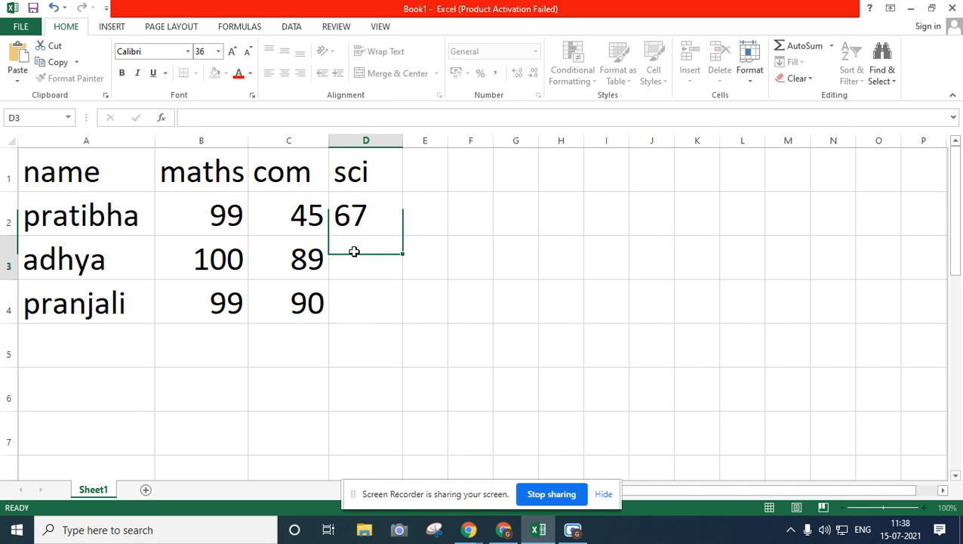
{"action": "type", "text": "89"}
{"action": "left_click", "coordinate": [351, 302]}
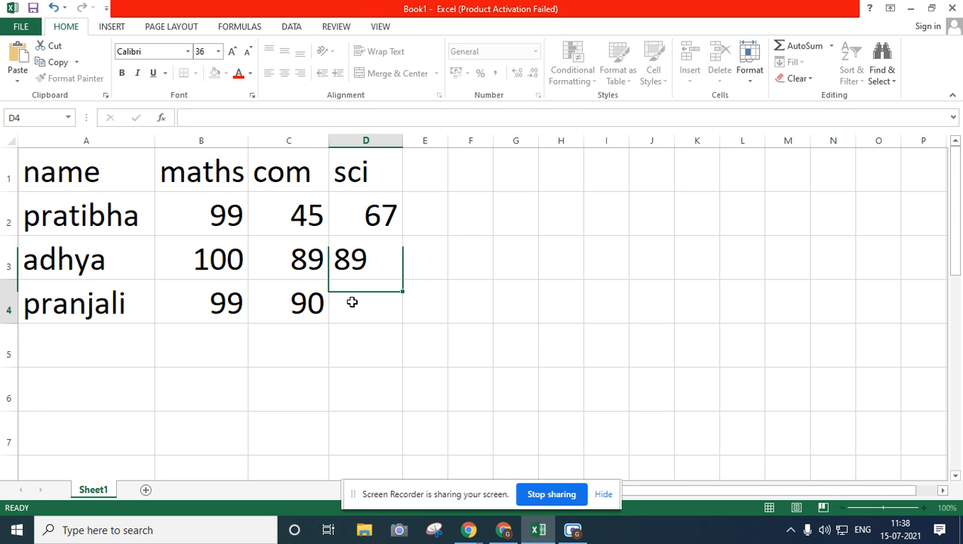
{"action": "type", "text": "99"}
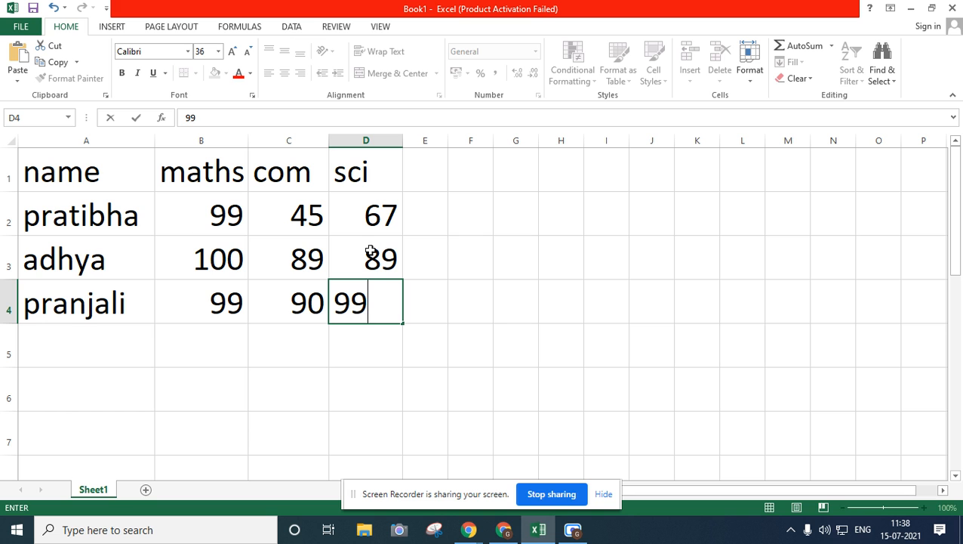
{"action": "left_click", "coordinate": [419, 214]}
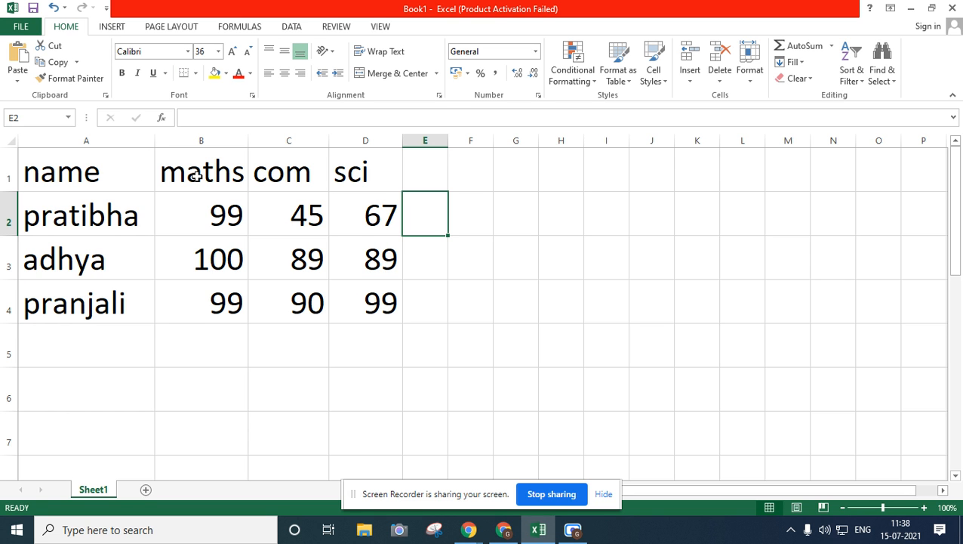
- Widen column E and enter the heading "total" in cell E1
{"action": "left_click", "coordinate": [431, 172]}
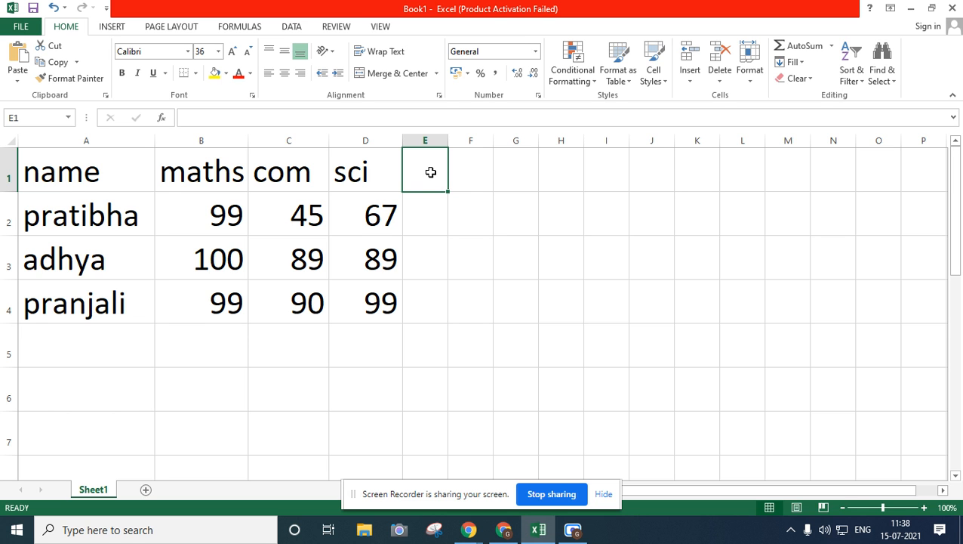
{"action": "double_click", "coordinate": [431, 172]}
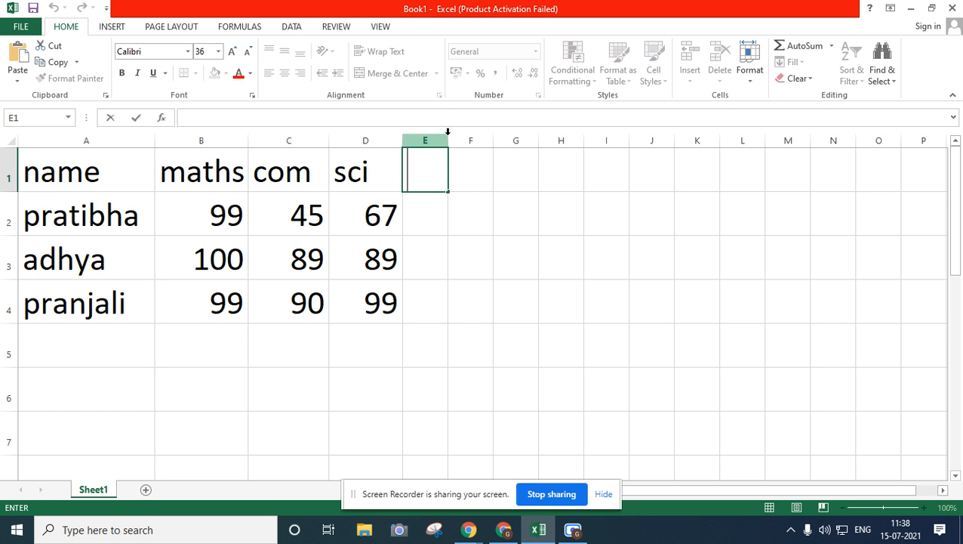
{"action": "left_click", "coordinate": [476, 167]}
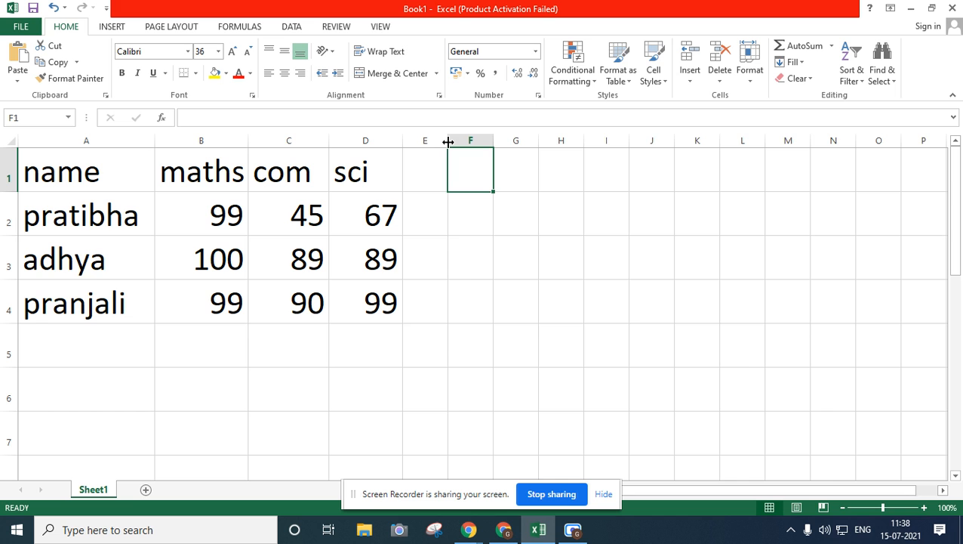
{"action": "left_click_drag", "start_coordinate": [448, 142], "coordinate": [483, 142]}
{"action": "double_click", "coordinate": [431, 164]}
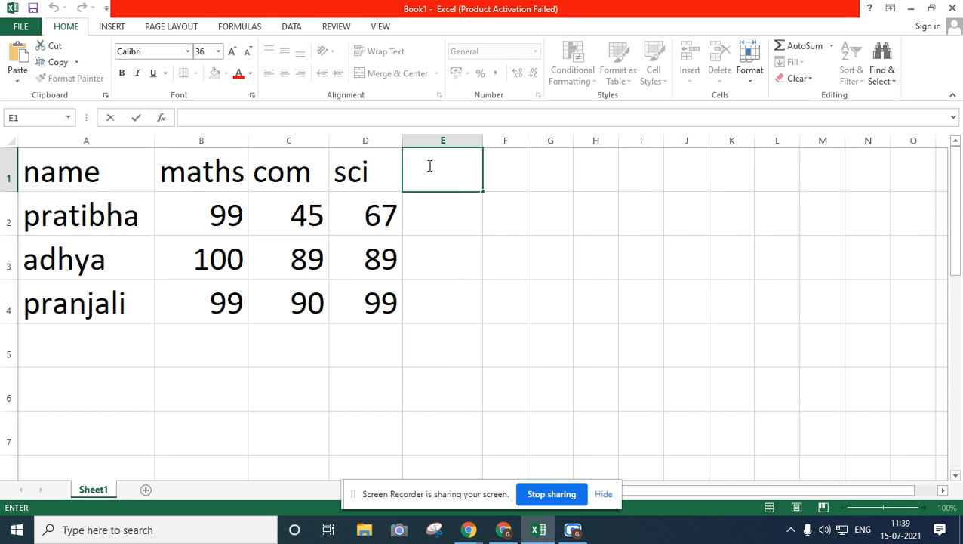
{"action": "type", "text": "total"}
- Enter the heading "per" in cell F1 and widen column F to fit it
{"action": "left_click", "coordinate": [517, 170]}
{"action": "type", "text": "per"}
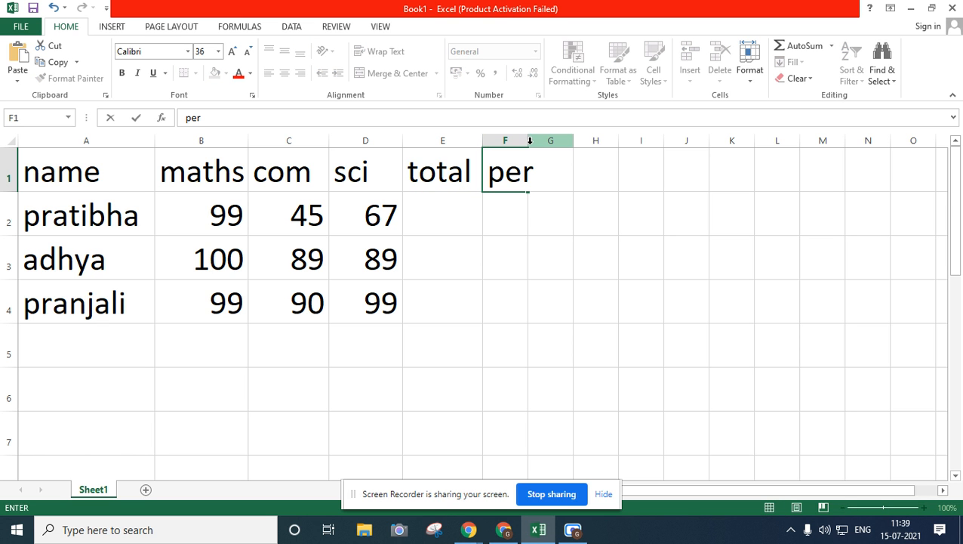
{"action": "left_click", "coordinate": [563, 181]}
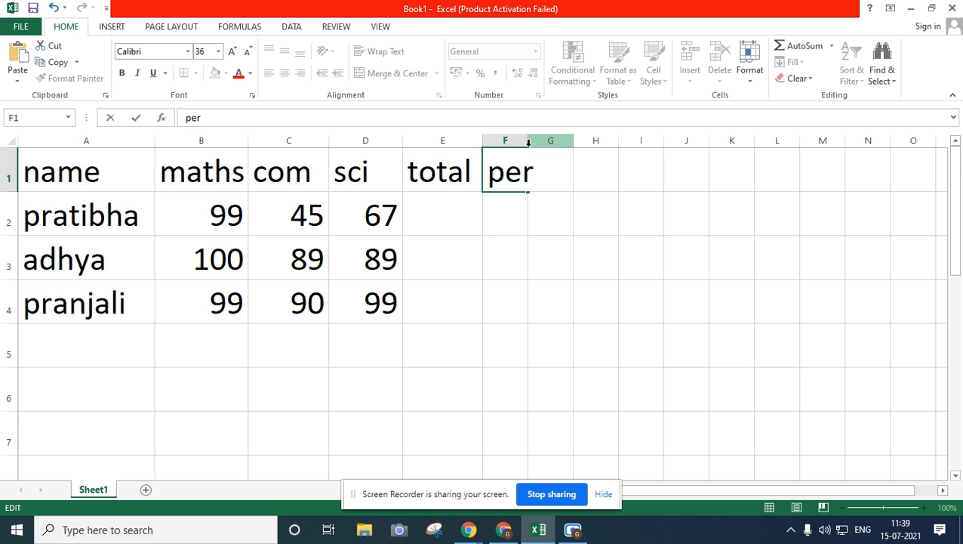
{"action": "left_click", "coordinate": [583, 163]}
{"action": "left_click_drag", "start_coordinate": [529, 144], "coordinate": [555, 144]}
- Enter the formula =b2+c2+d2 in cell E2 to total the first student's marks
{"action": "left_click", "coordinate": [447, 202]}
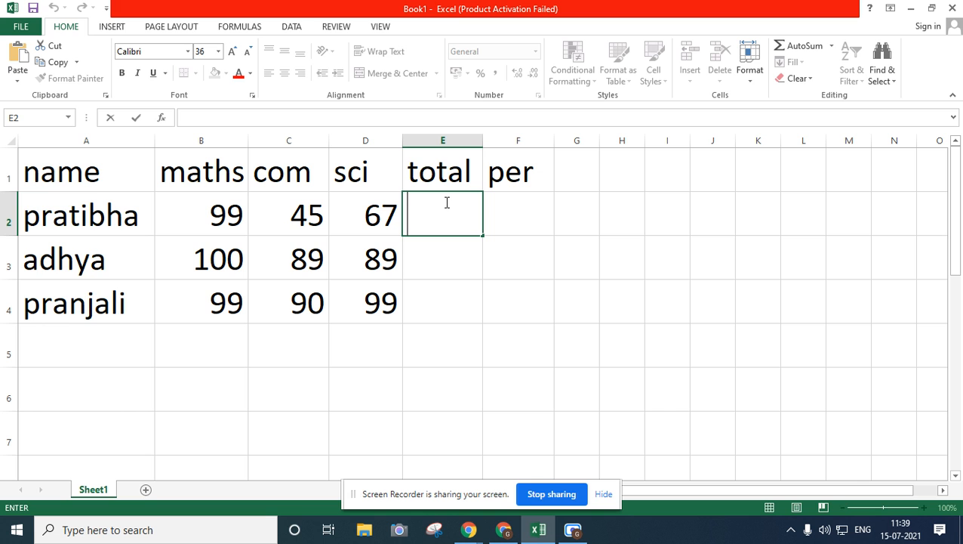
{"action": "left_click", "coordinate": [449, 206]}
{"action": "type", "text": "="}
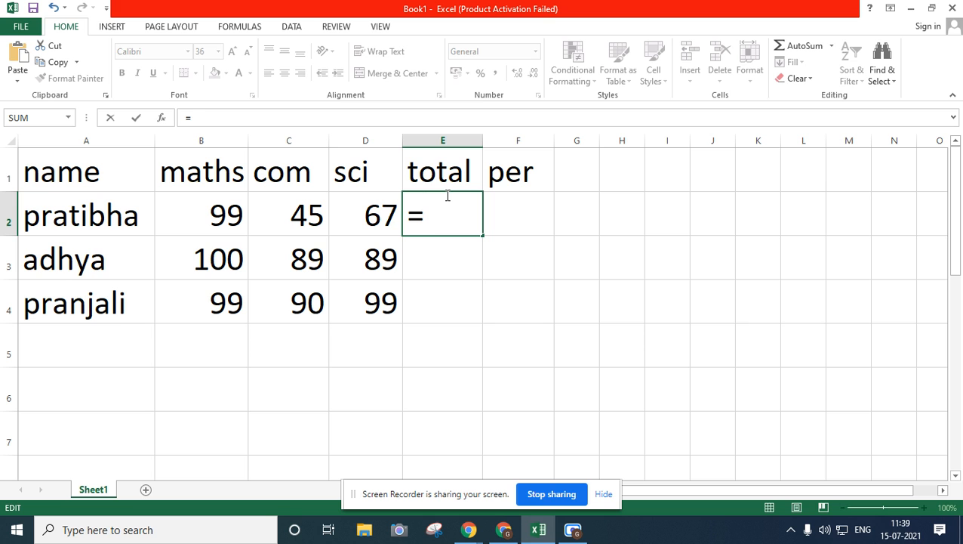
{"action": "type", "text": "b"}
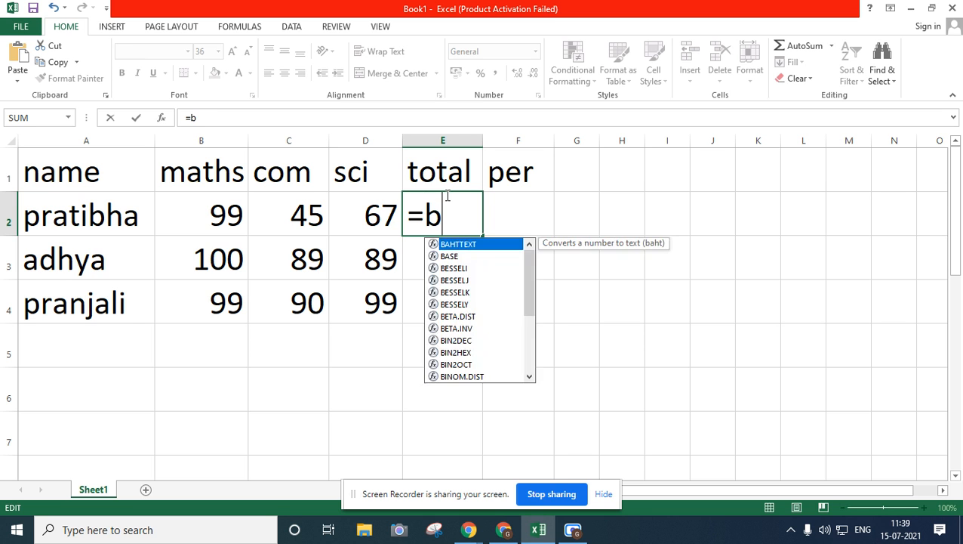
{"action": "type", "text": "2+"}
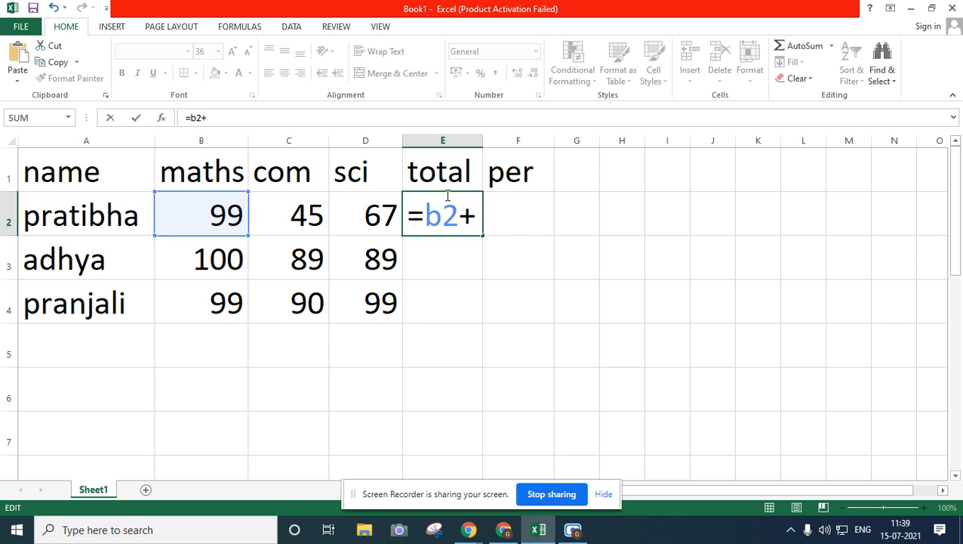
{"action": "type", "text": "c2"}
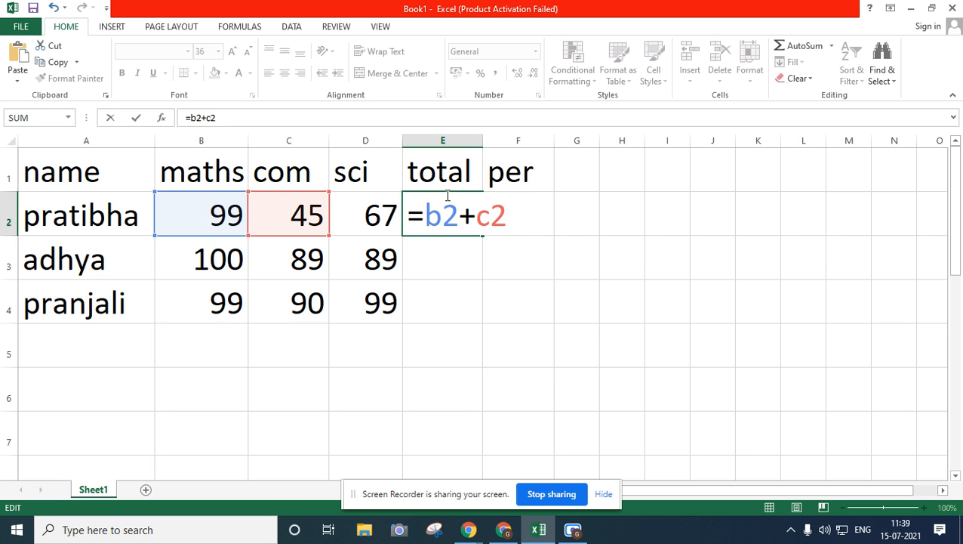
{"action": "type", "text": "+d2"}
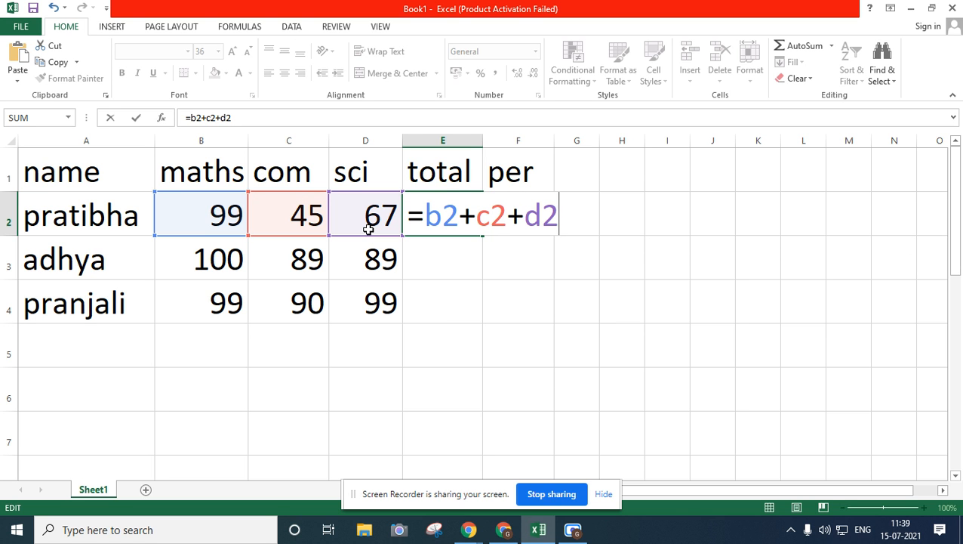
{"action": "key", "text": "Return"}
- Fill the total formula from E2 down to E4 for the other two students
{"action": "left_click", "coordinate": [430, 219]}
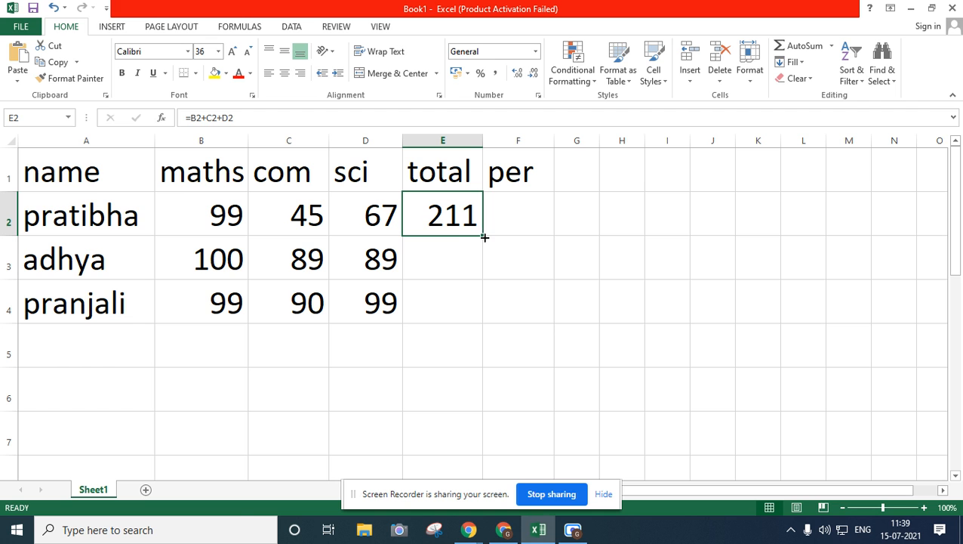
{"action": "left_click_drag", "start_coordinate": [481, 234], "coordinate": [474, 321]}
{"action": "left_click", "coordinate": [510, 313]}
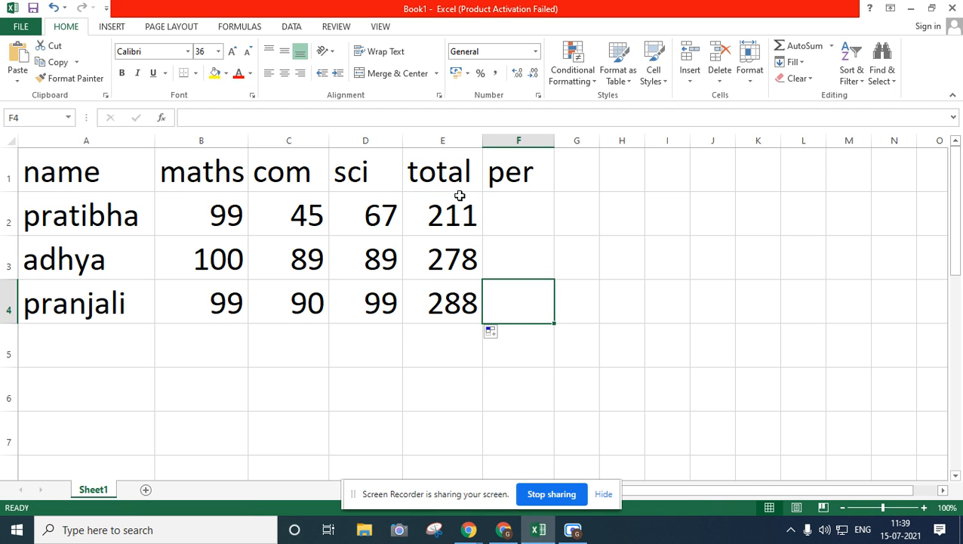
- Enter the formula =(e2/300)*100 in cell F2 to calculate the first student's percentage
{"action": "left_click", "coordinate": [518, 210]}
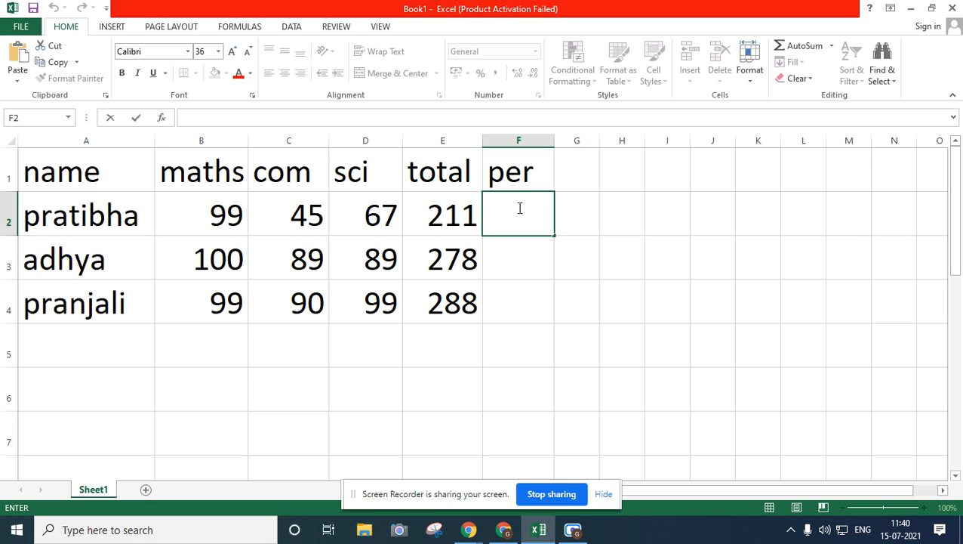
{"action": "type", "text": "="}
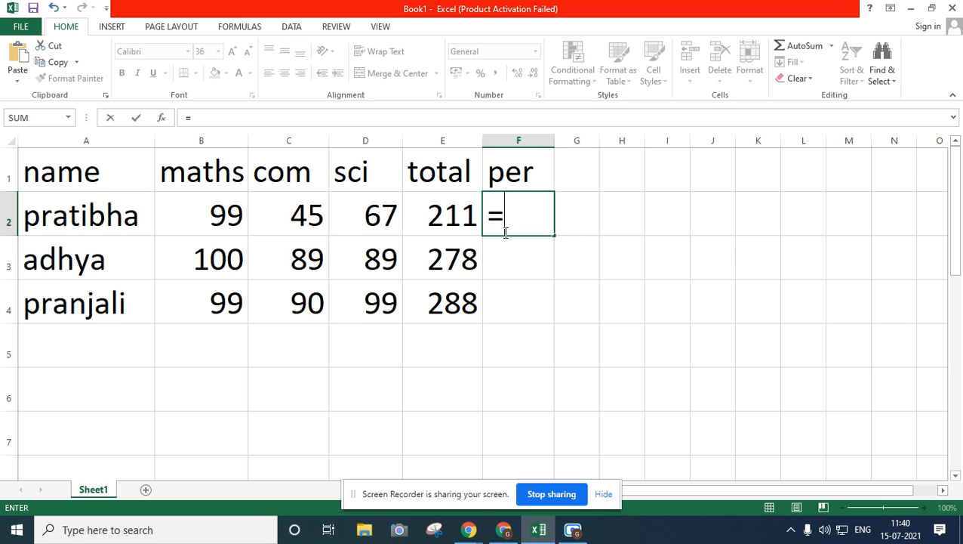
{"action": "type", "text": "e2"}
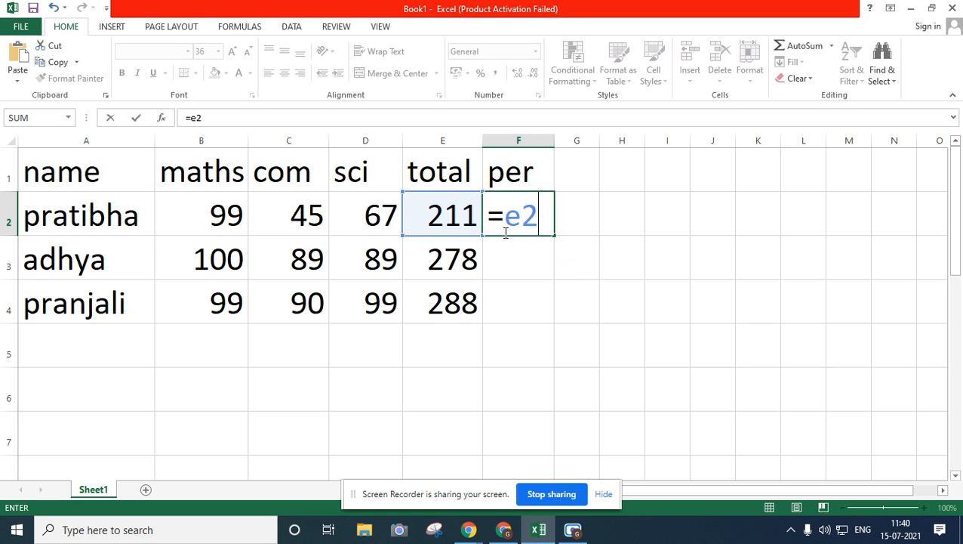
{"action": "type", "text": "/"}
{"action": "type", "text": "300"}
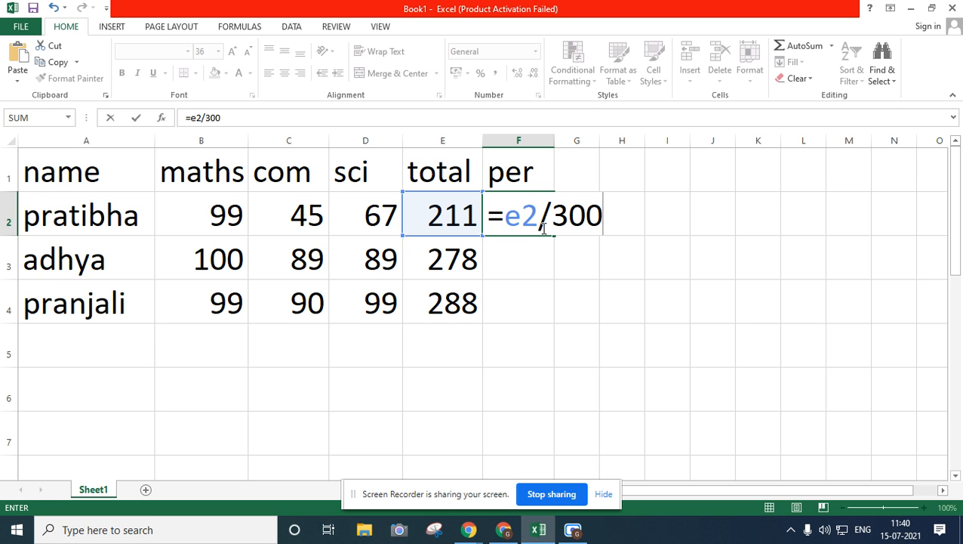
{"action": "type", "text": ")"}
{"action": "key", "text": "Return"}
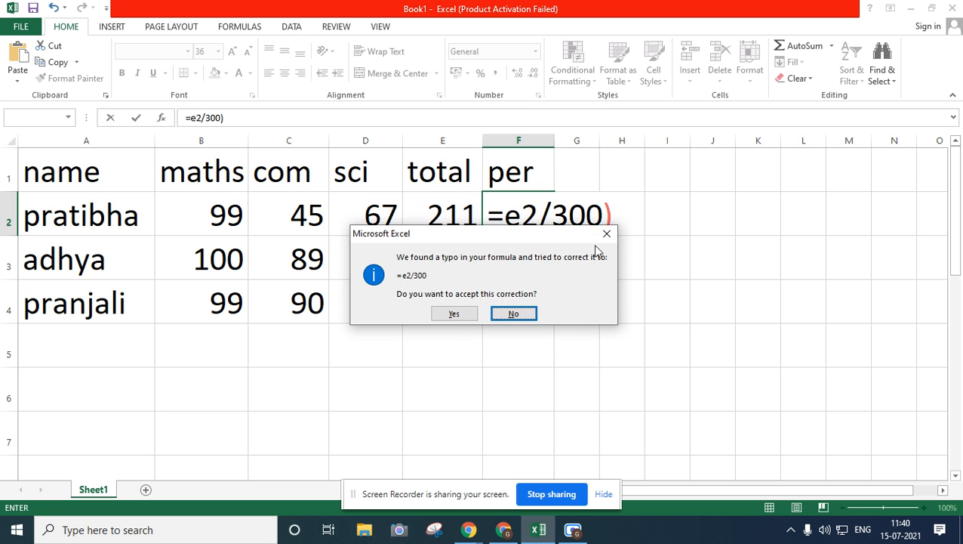
{"action": "key", "text": "Return"}
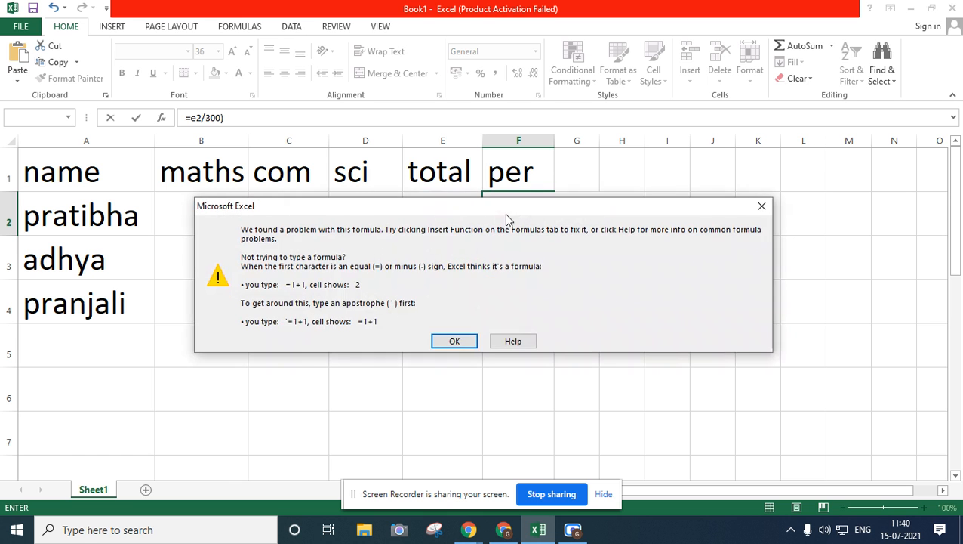
{"action": "left_click", "coordinate": [454, 341]}
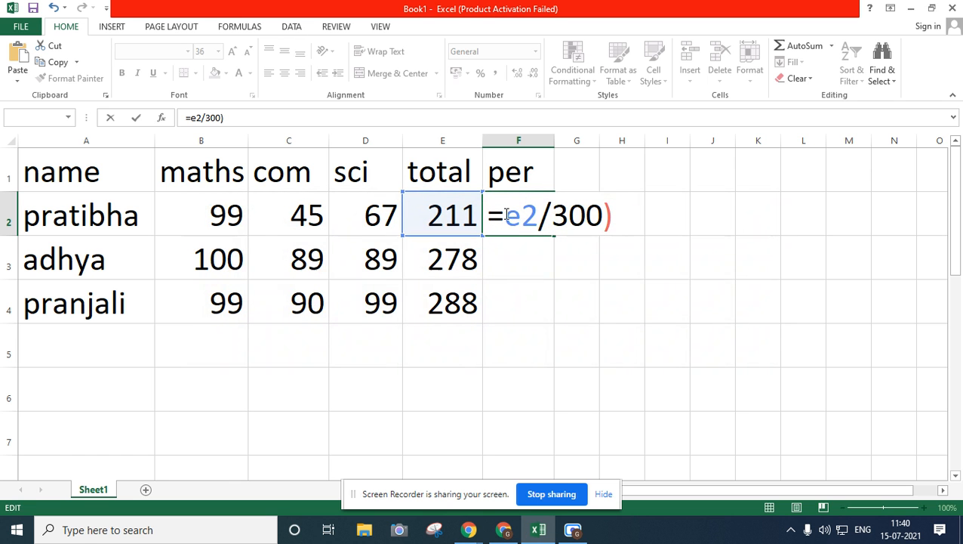
{"action": "type", "text": "("}
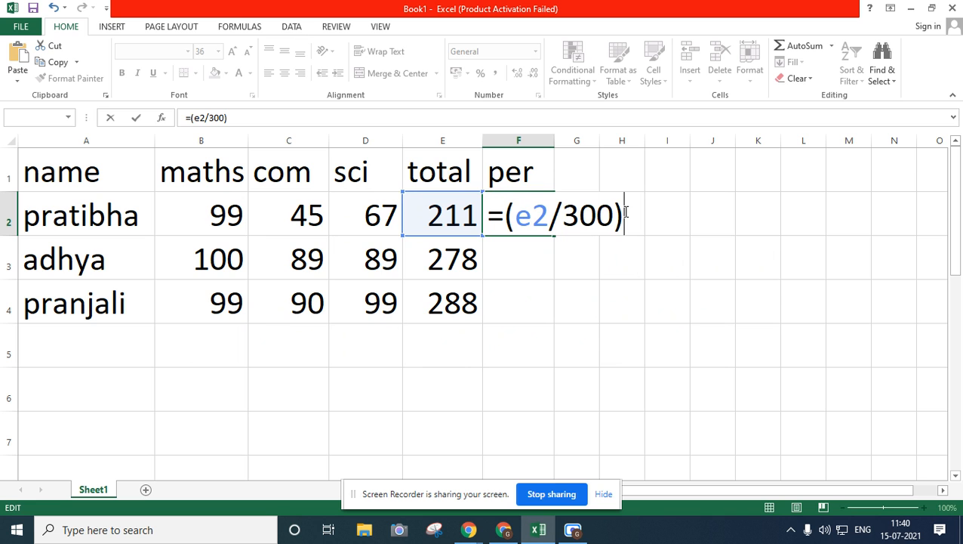
{"action": "type", "text": "*100"}
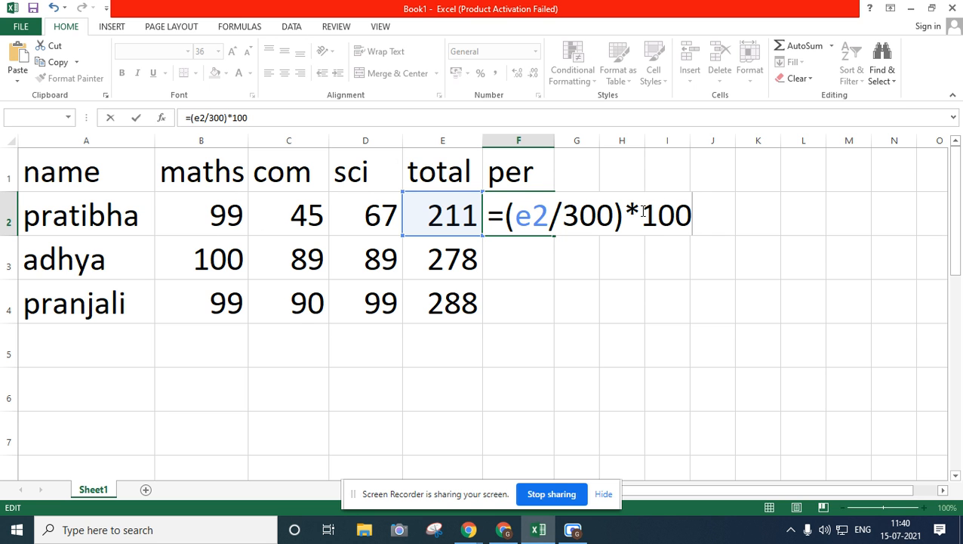
{"action": "key", "text": "Return"}
- Fill the percentage formula from F2 down to F4
{"action": "left_click", "coordinate": [522, 216]}
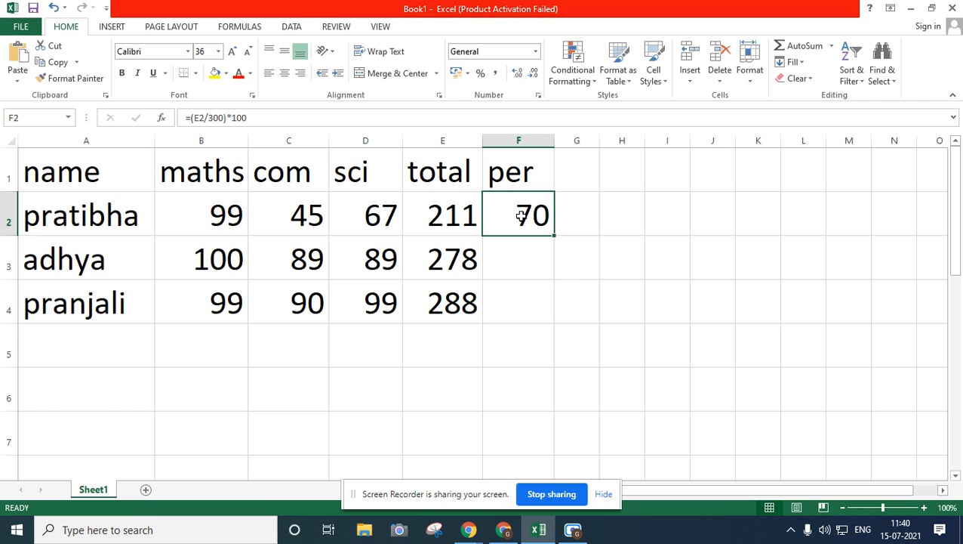
{"action": "left_click_drag", "start_coordinate": [554, 235], "coordinate": [552, 317]}
{"action": "left_click", "coordinate": [660, 274]}
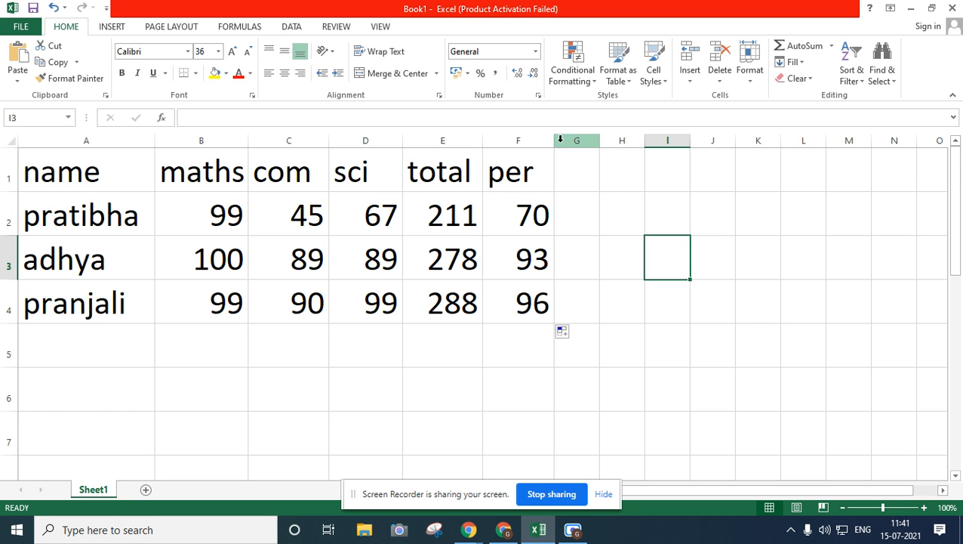
- Widen column F to show the percentages' decimals, and widen the empty column G beside it
{"action": "left_click_drag", "start_coordinate": [555, 141], "coordinate": [579, 140]}
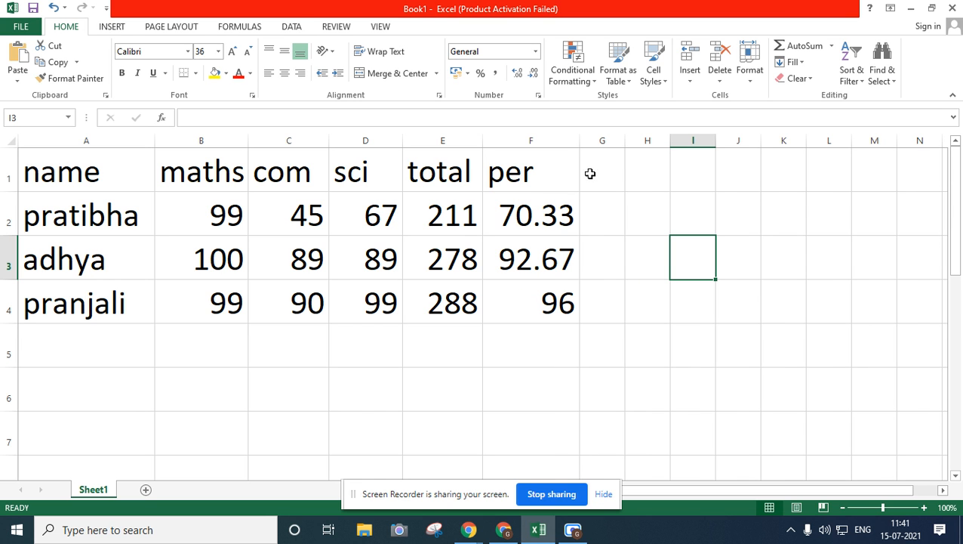
{"action": "left_click_drag", "start_coordinate": [626, 142], "coordinate": [667, 146]}
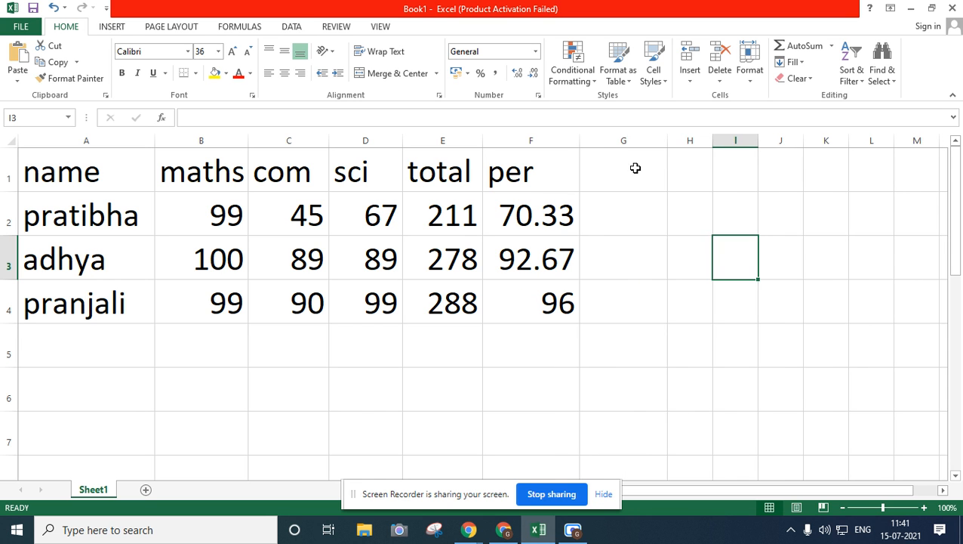
{"action": "left_click", "coordinate": [632, 169]}
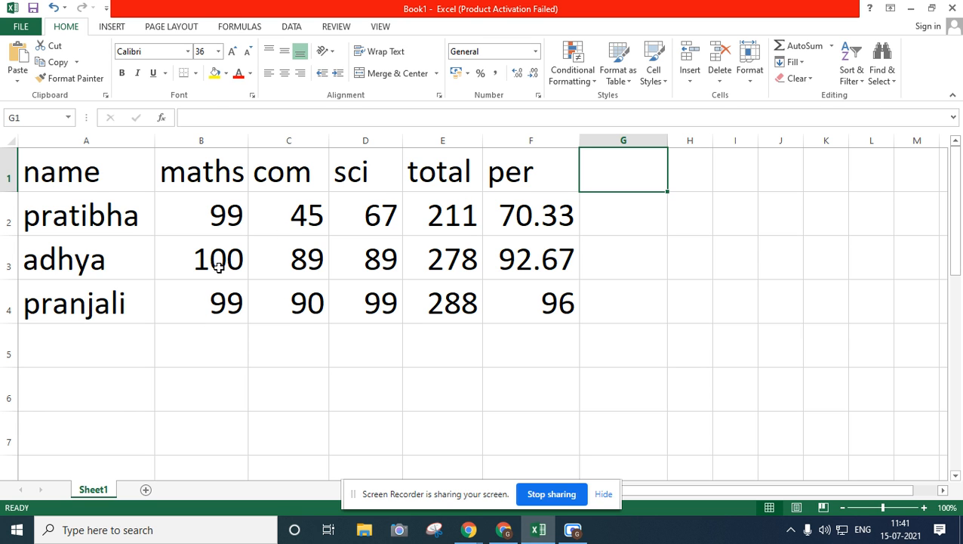
- Enter the label "maximum score" in cell A5 and widen column A to fit it
{"action": "double_click", "coordinate": [71, 348]}
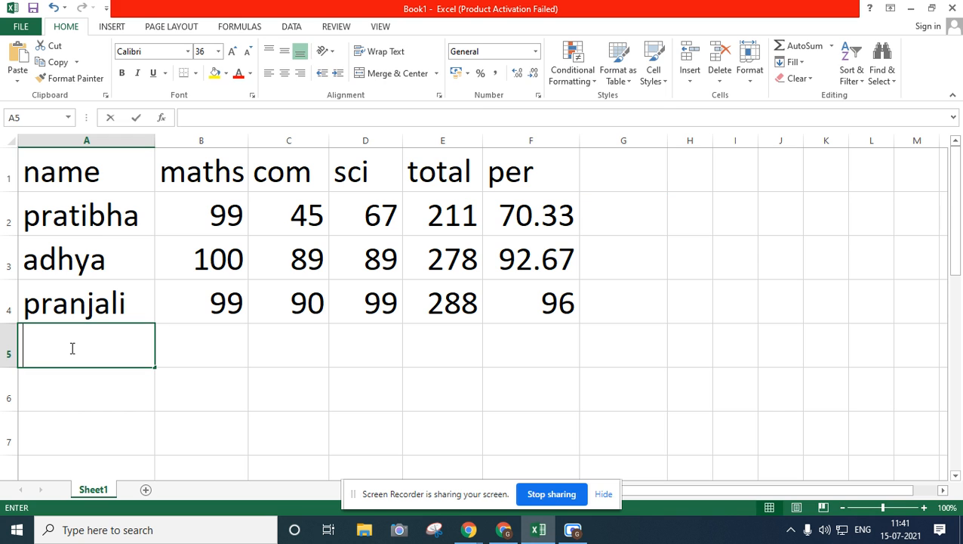
{"action": "type", "text": "ma"}
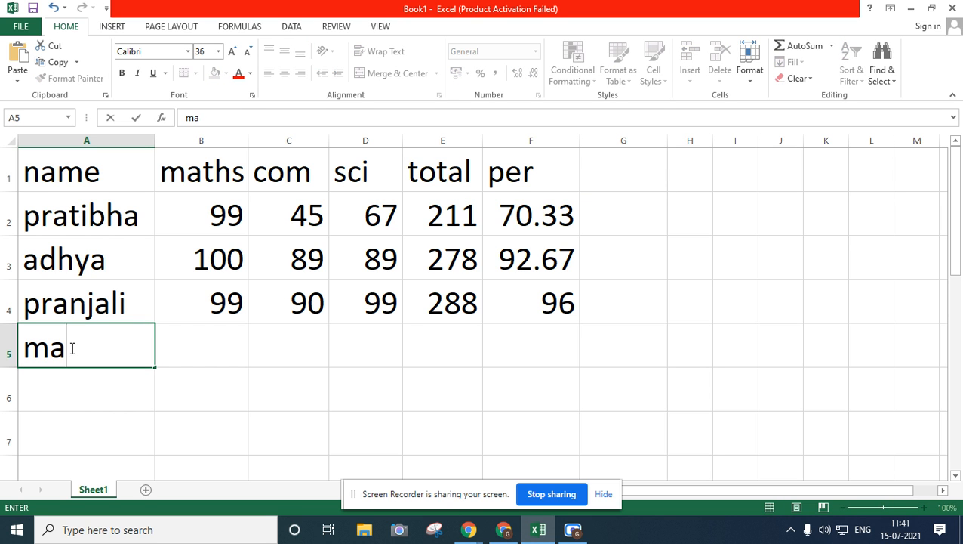
{"action": "type", "text": "ximum"}
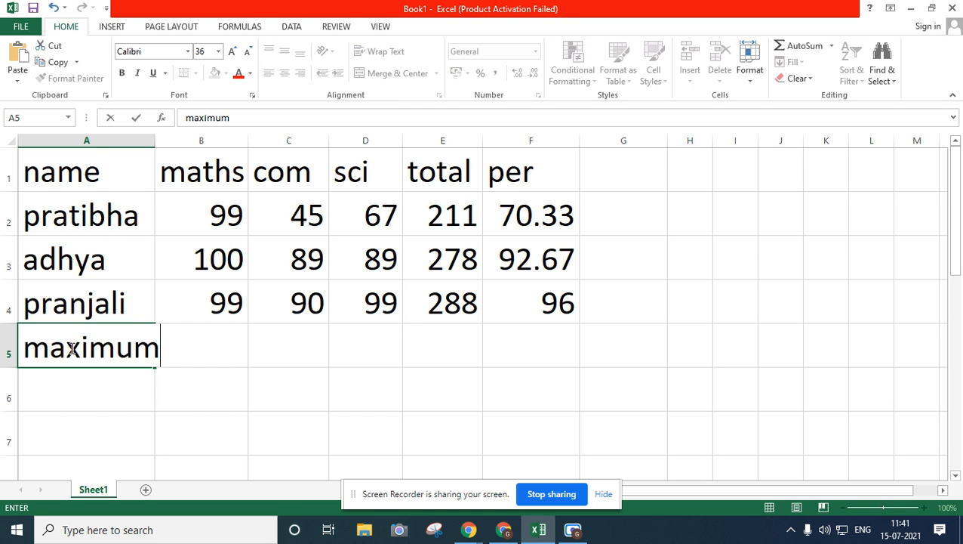
{"action": "type", "text": " score"}
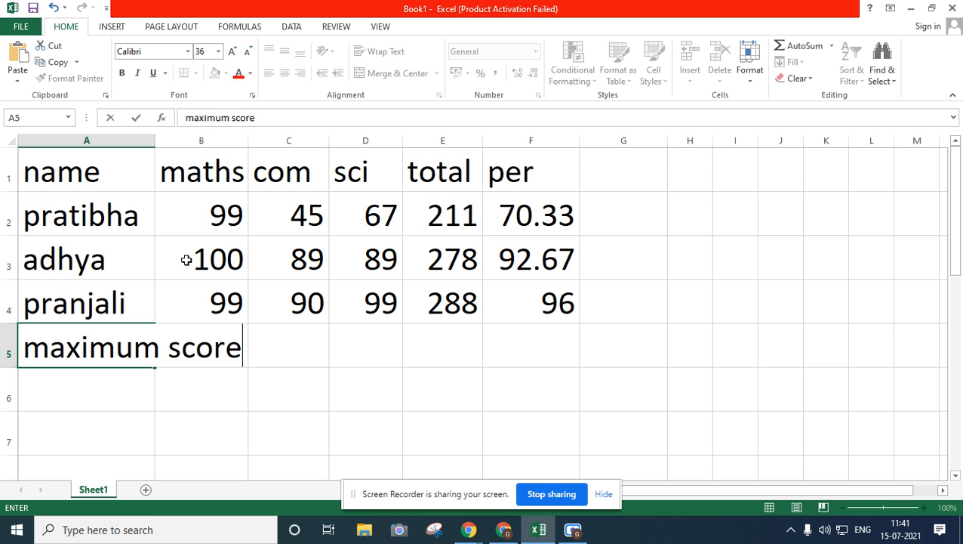
{"action": "left_click", "coordinate": [223, 396]}
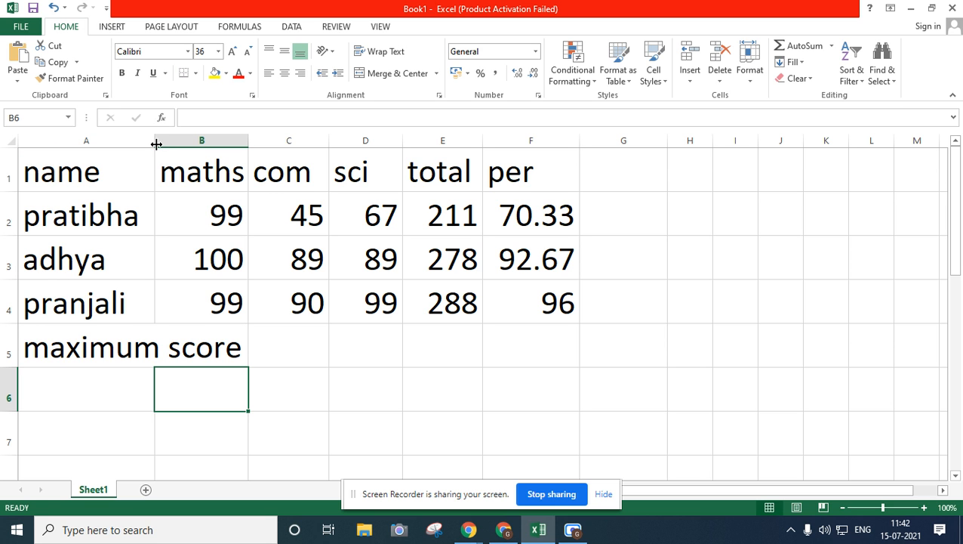
{"action": "left_click_drag", "start_coordinate": [155, 144], "coordinate": [264, 144]}
- Enter the label "minimum score" in cell A6 and the label "average marks" in cell A7
{"action": "left_click", "coordinate": [56, 376]}
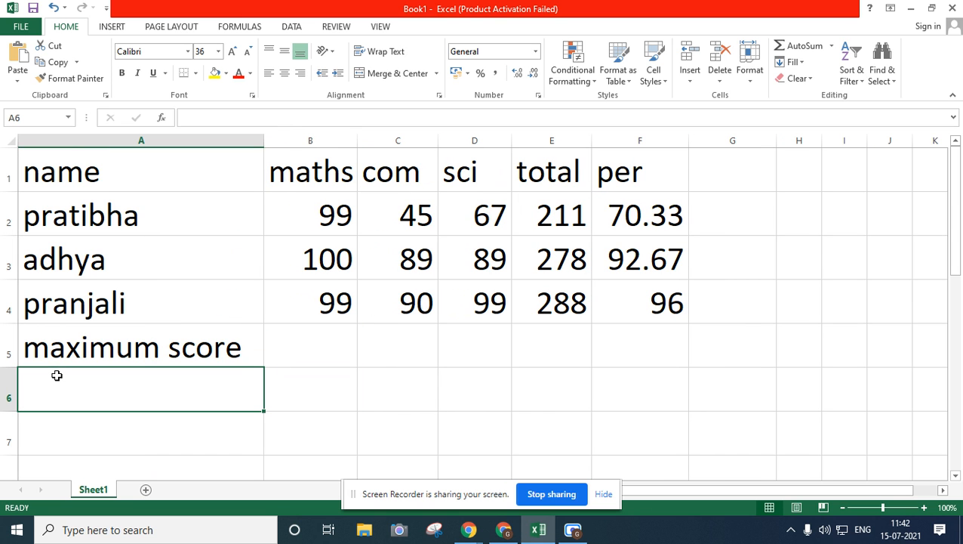
{"action": "type", "text": "mini"}
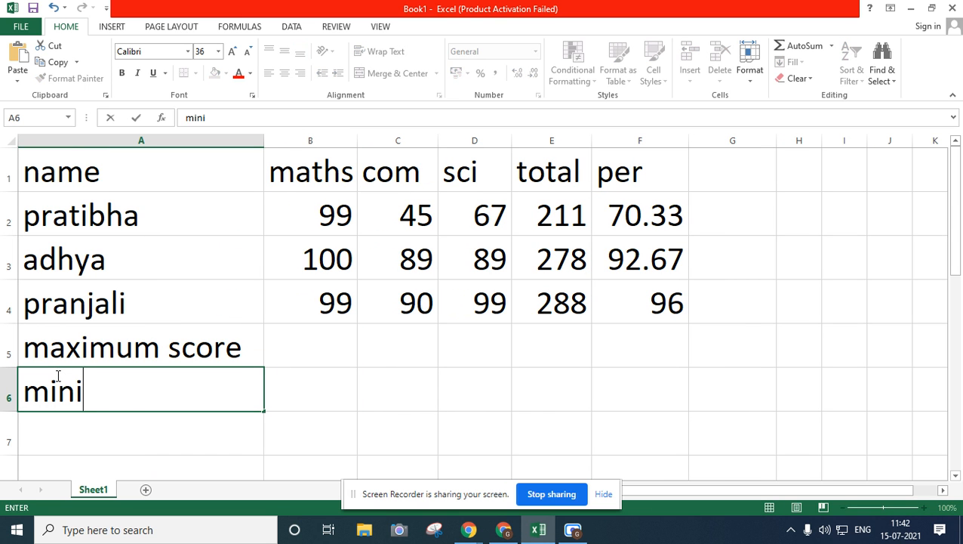
{"action": "type", "text": "mum sc"}
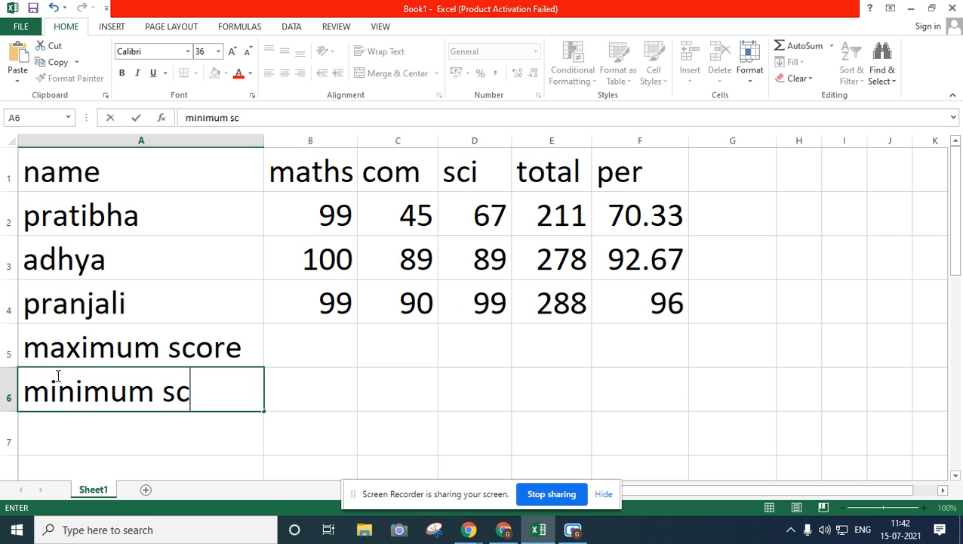
{"action": "type", "text": "ore"}
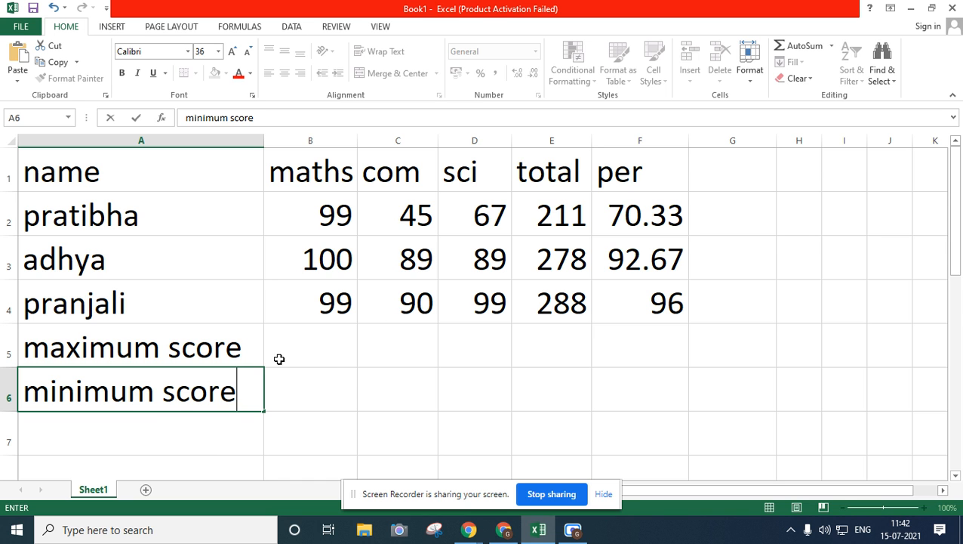
{"action": "left_click", "coordinate": [127, 429]}
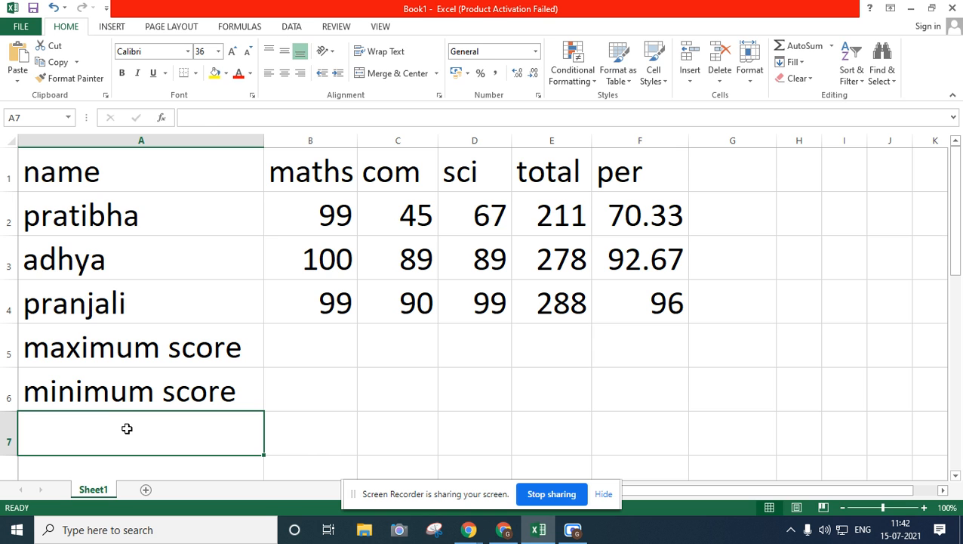
{"action": "type", "text": "average"}
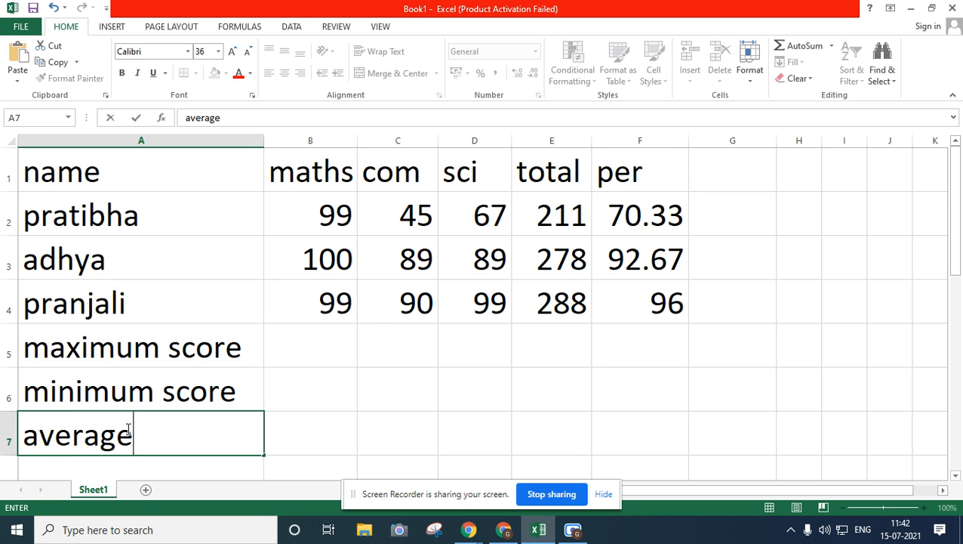
{"action": "type", "text": " marks"}
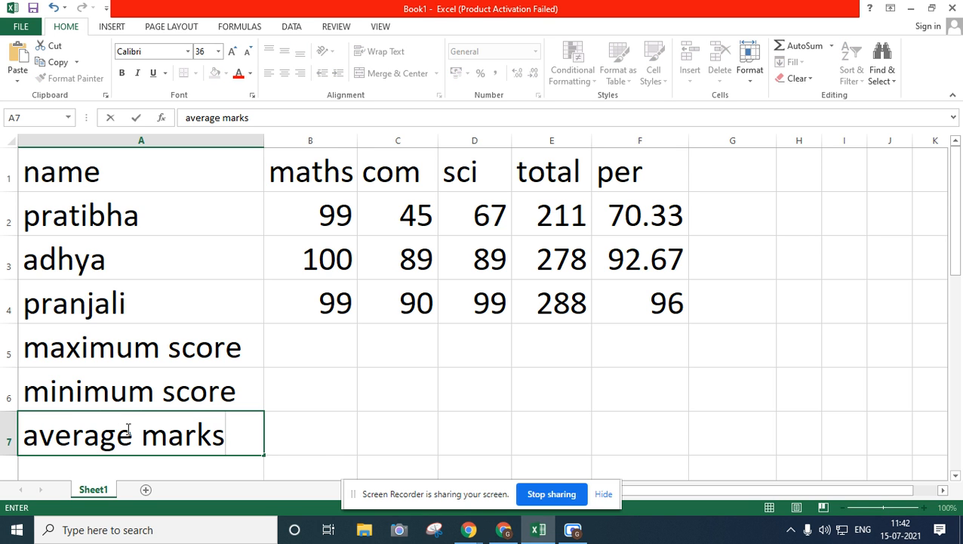
- Start a MAX formula in cell B5, the maximum score cell of the maths column
{"action": "left_click", "coordinate": [343, 349]}
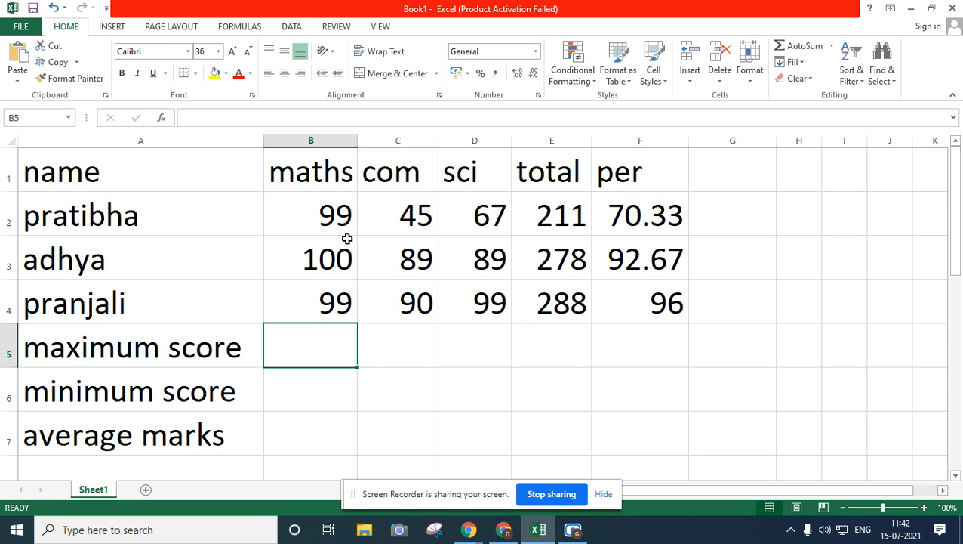
{"action": "double_click", "coordinate": [336, 351]}
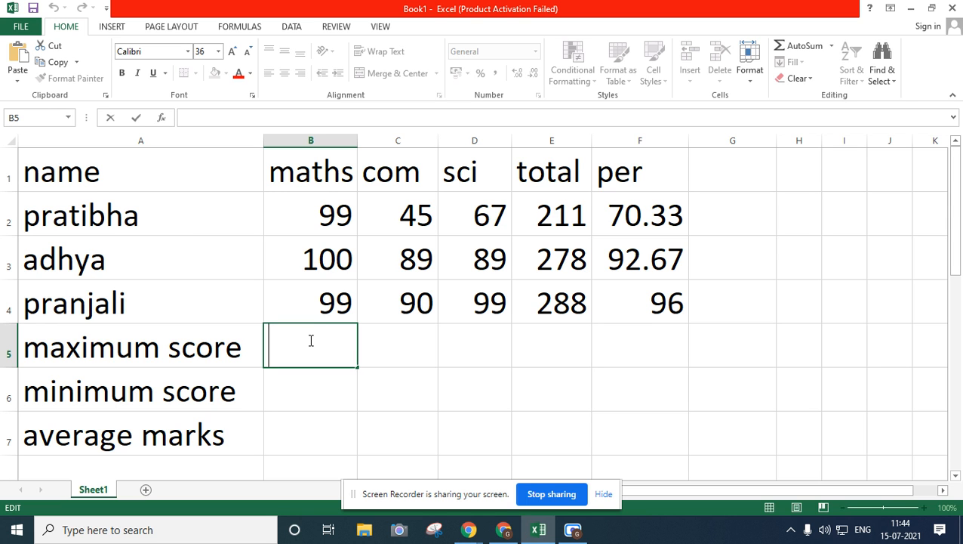
{"action": "type", "text": "="}
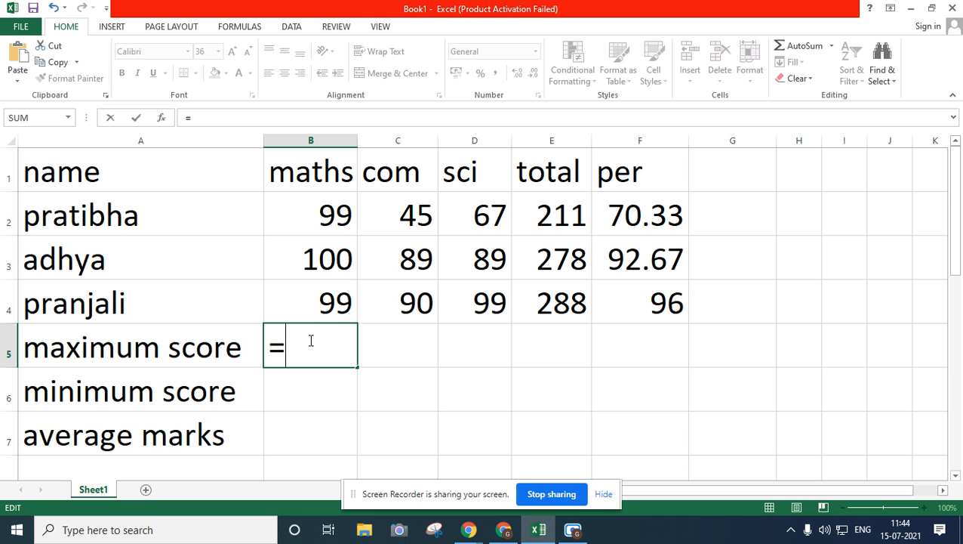
{"action": "type", "text": "ma"}
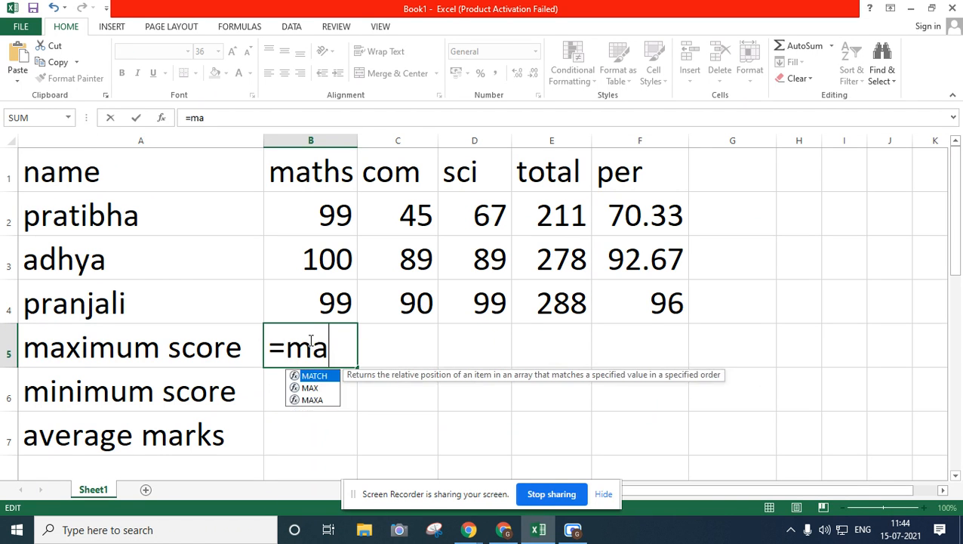
{"action": "type", "text": "x"}
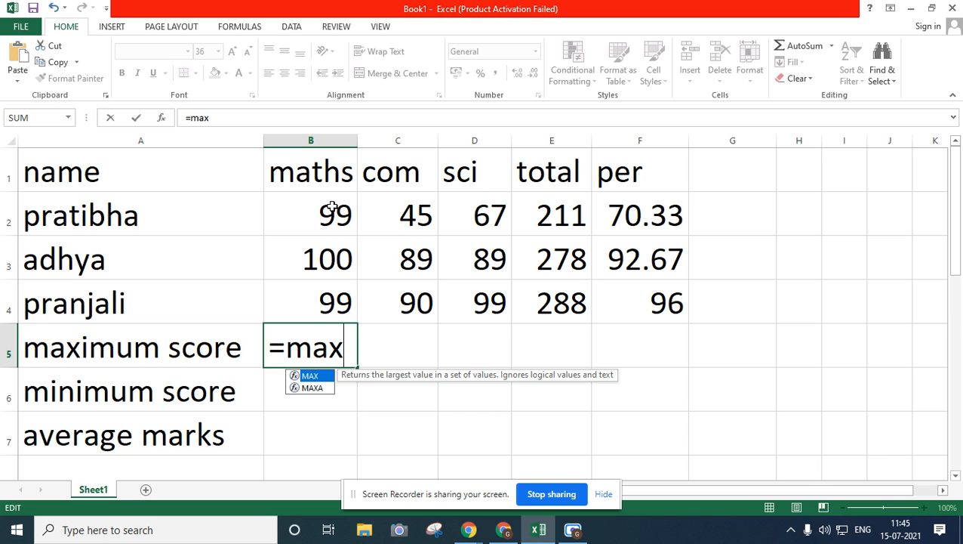
{"action": "type", "text": "("}
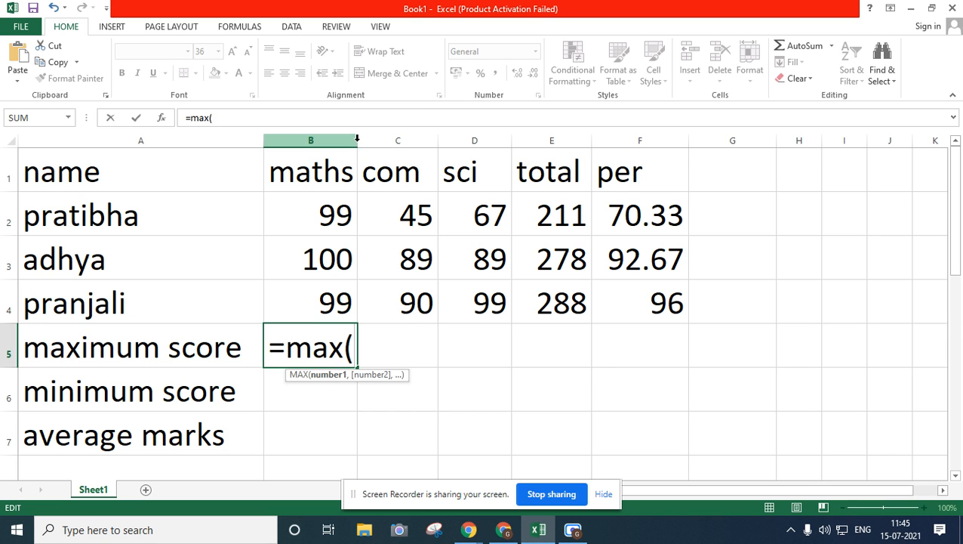
{"action": "left_click", "coordinate": [467, 350]}
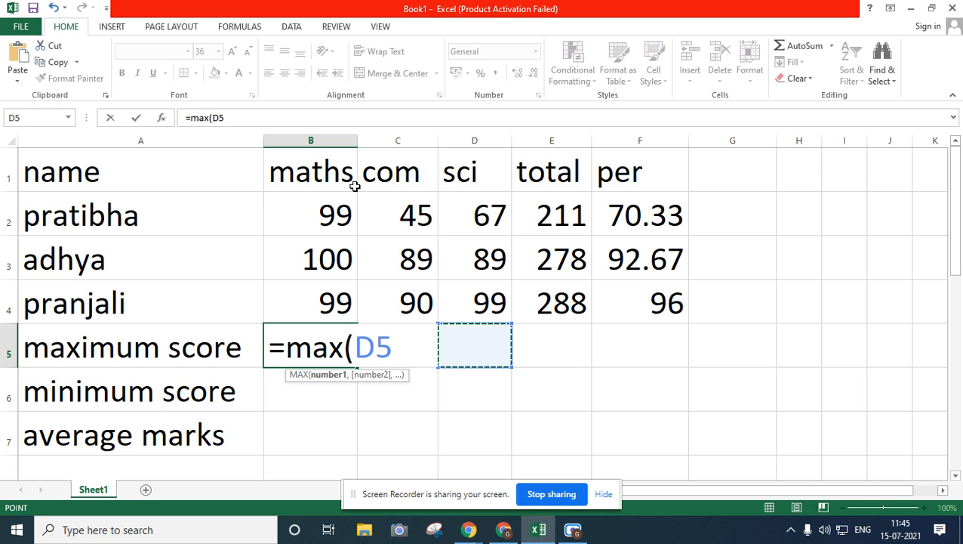
{"action": "left_click", "coordinate": [391, 346]}
{"action": "key", "text": "BackSpace"}
{"action": "key", "text": "BackSpace"}
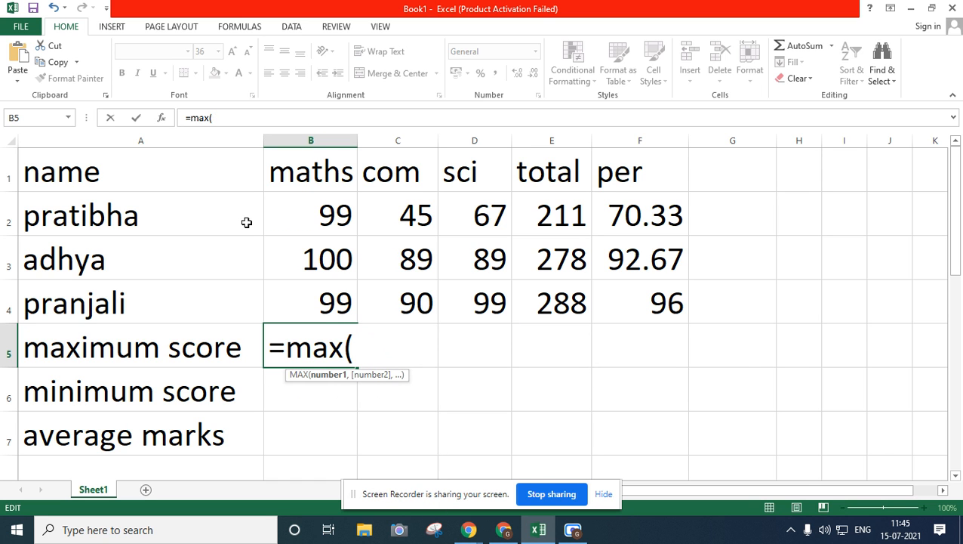
- Complete the B5 formula as =max(B2,B3,B4), referencing the three students' maths marks individually
{"action": "left_click", "coordinate": [325, 216]}
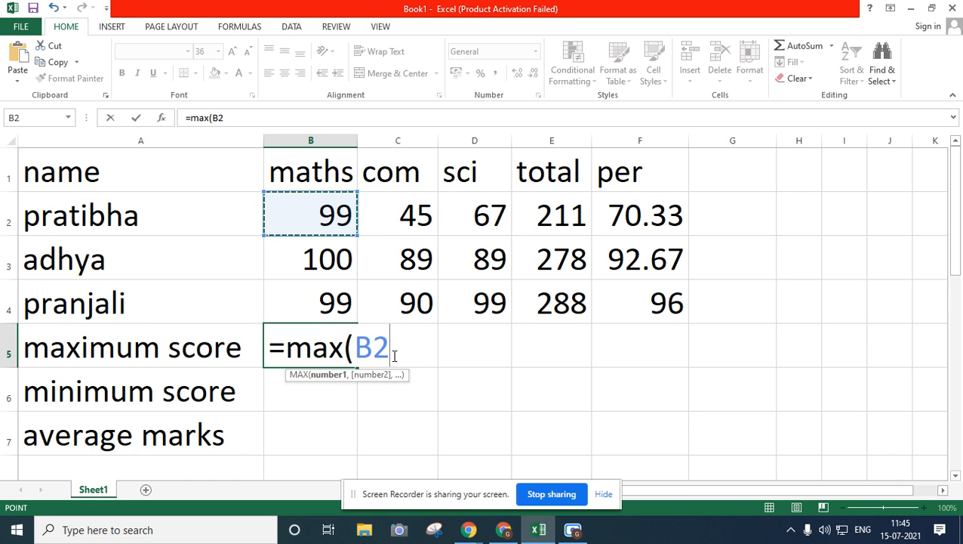
{"action": "type", "text": ","}
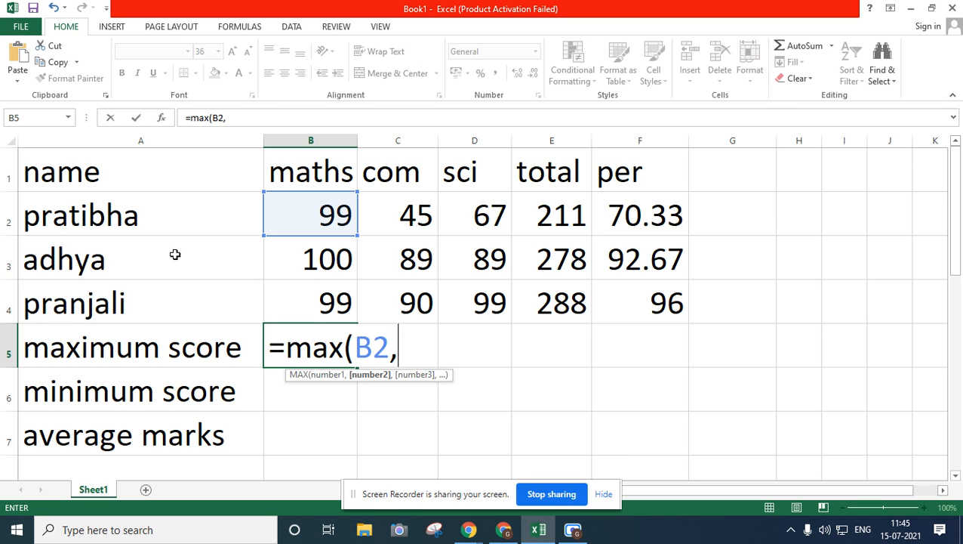
{"action": "left_click", "coordinate": [310, 258]}
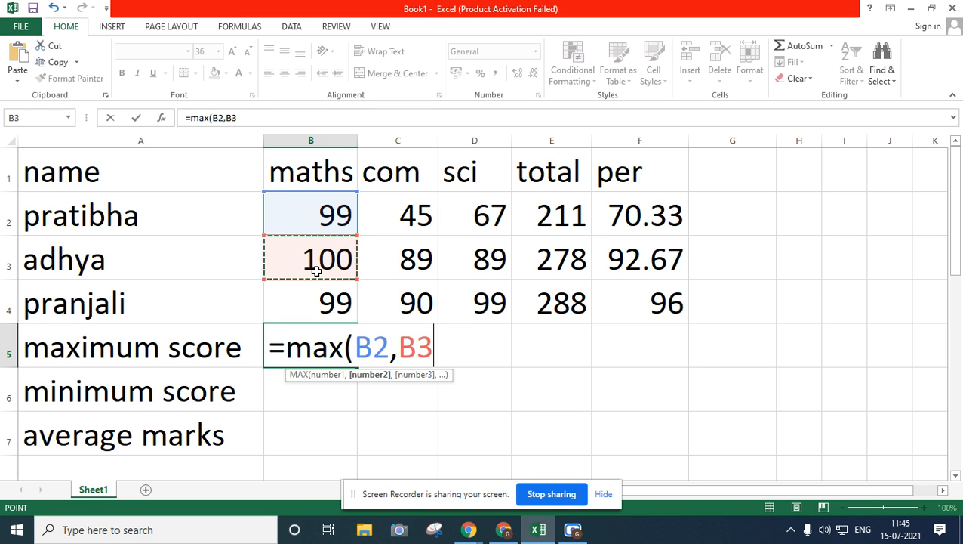
{"action": "type", "text": ","}
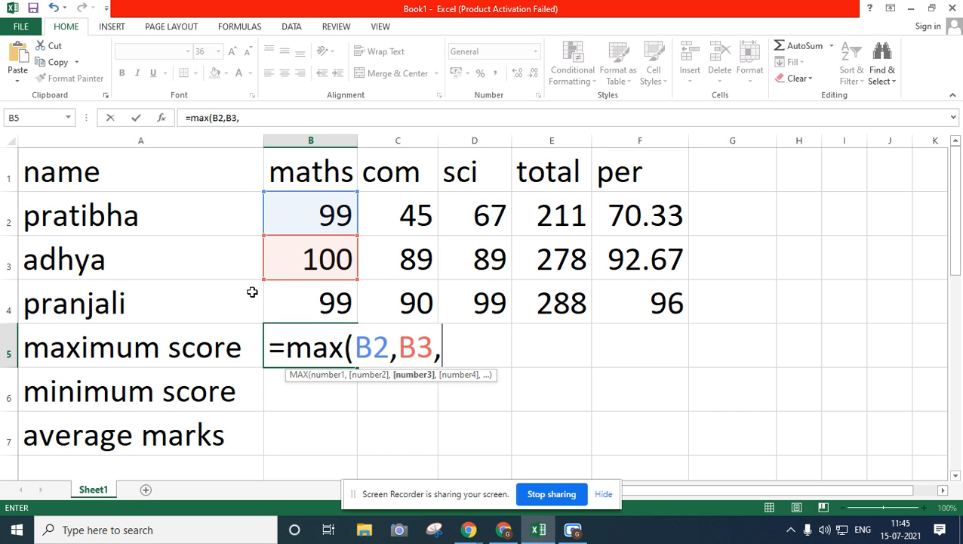
{"action": "left_click", "coordinate": [323, 309]}
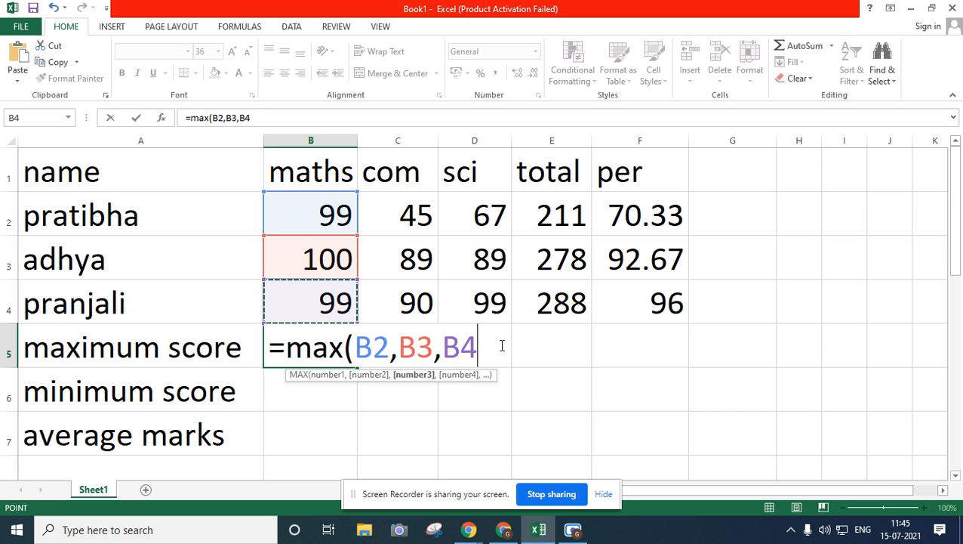
{"action": "type", "text": ")"}
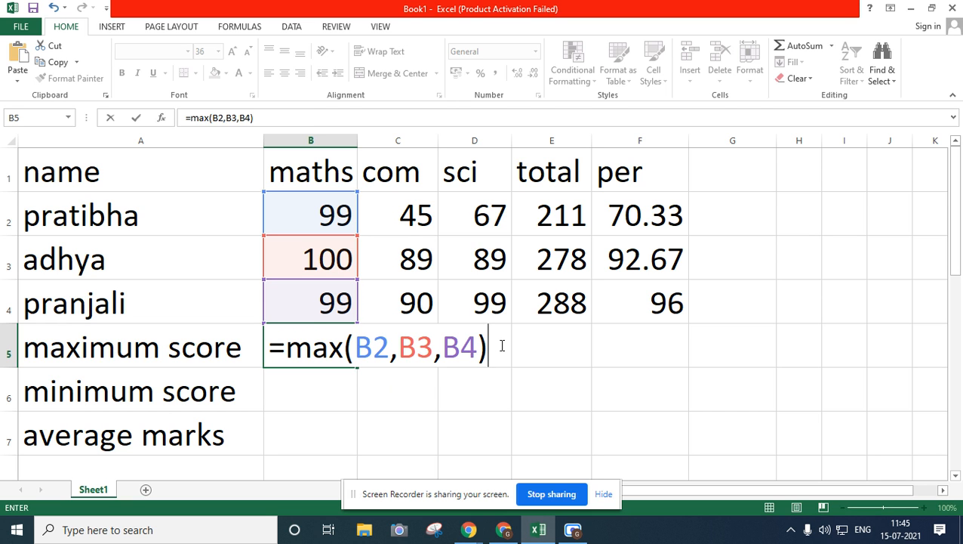
{"action": "key", "text": "Return"}
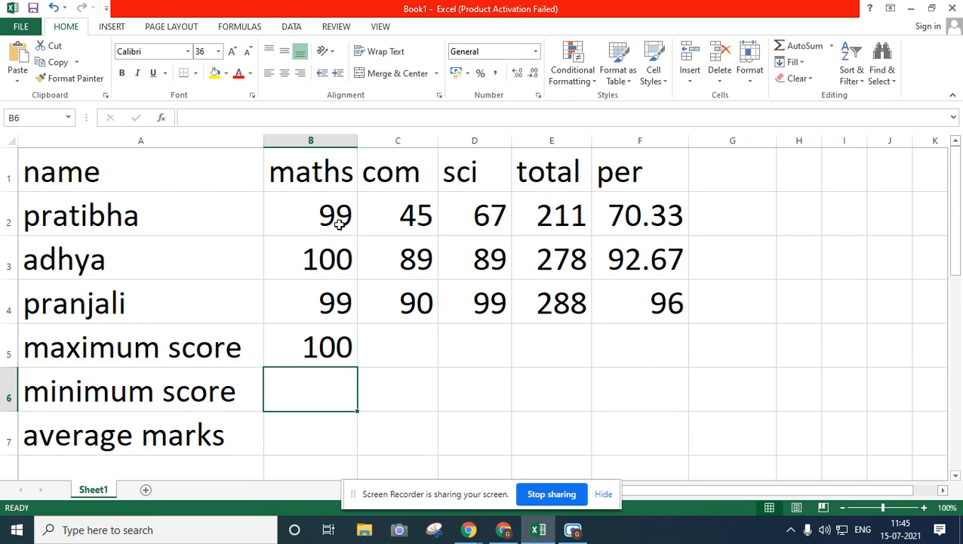
- Open the maximum score formula in cell B5 to examine its cell references
{"action": "left_click", "coordinate": [319, 344]}
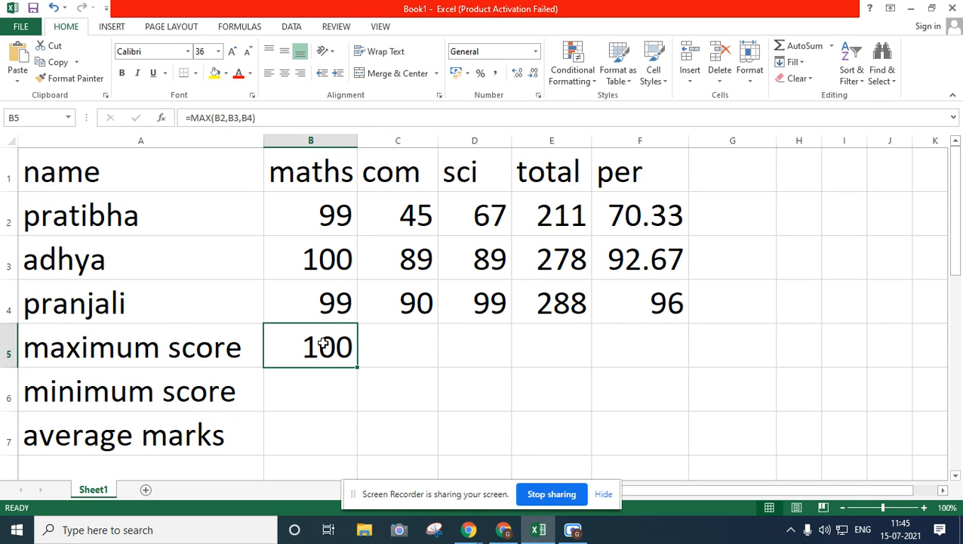
{"action": "double_click", "coordinate": [323, 344]}
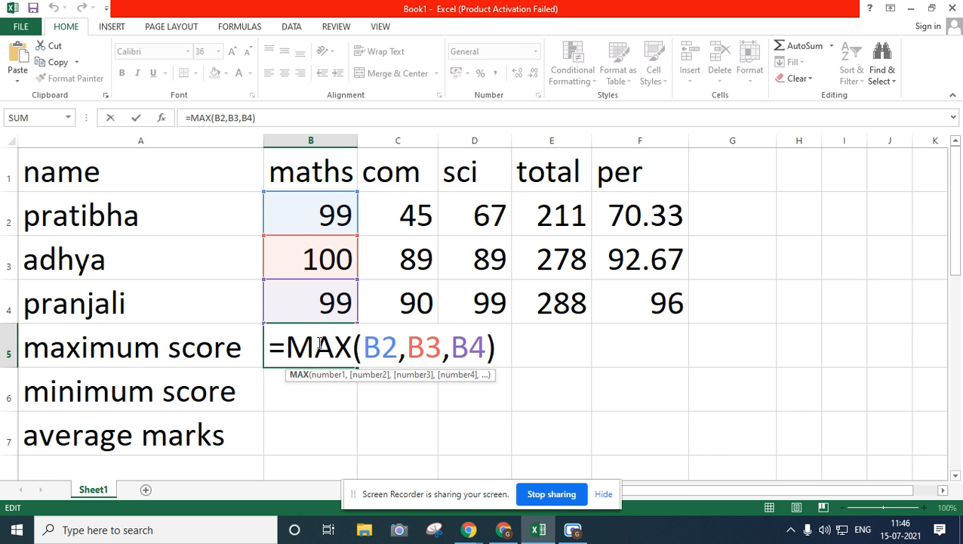
- Switch to the Google Meet call, admit the waiting participant and mute the speaking participant
{"action": "left_click", "coordinate": [504, 529]}
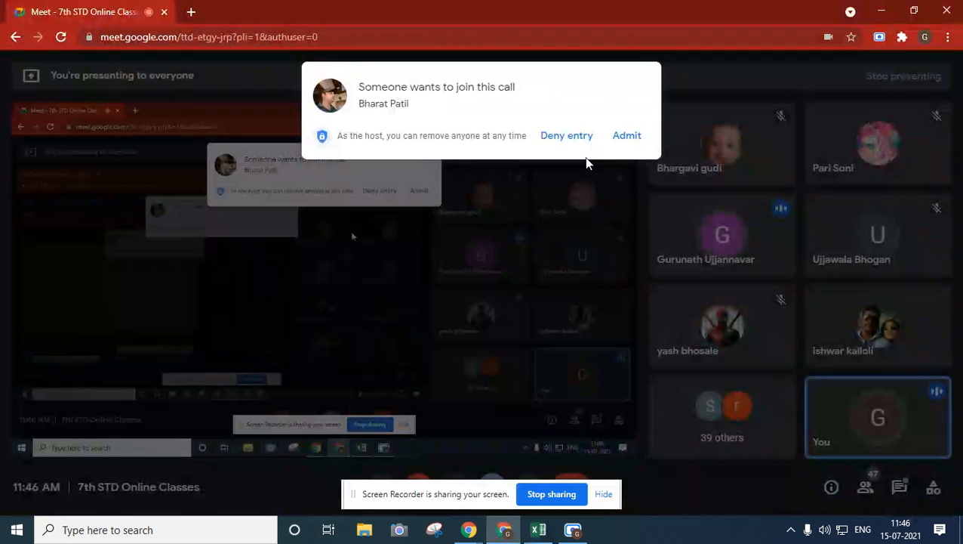
{"action": "left_click", "coordinate": [628, 138]}
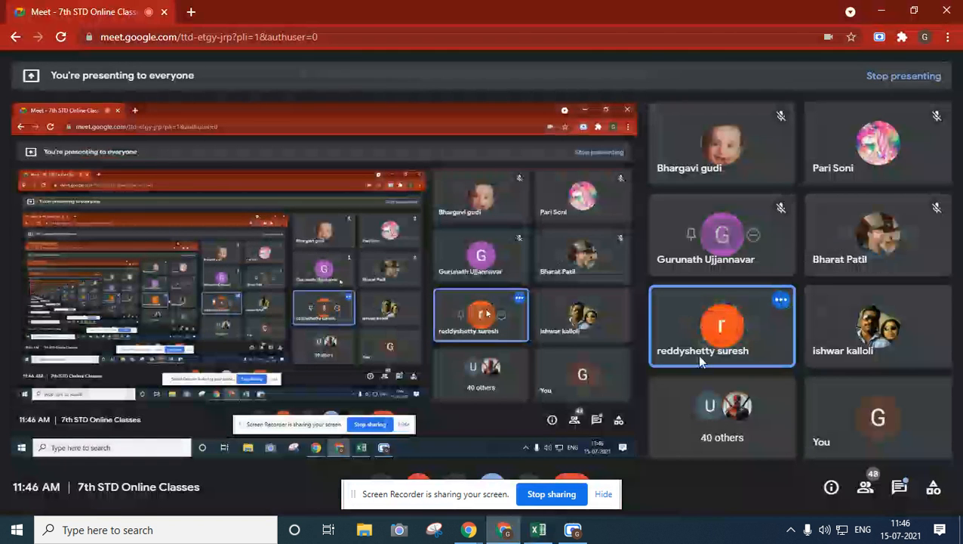
{"action": "left_click", "coordinate": [721, 331]}
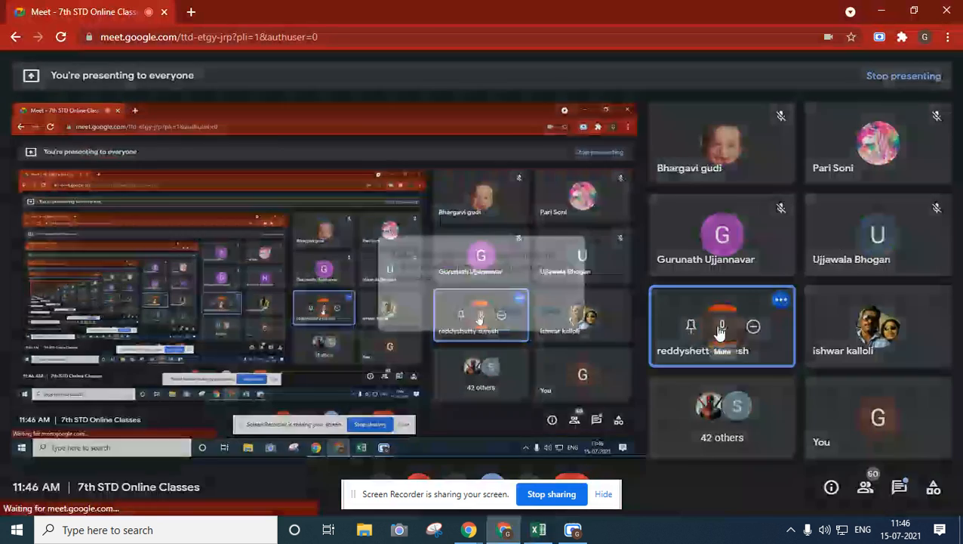
{"action": "left_click", "coordinate": [564, 317]}
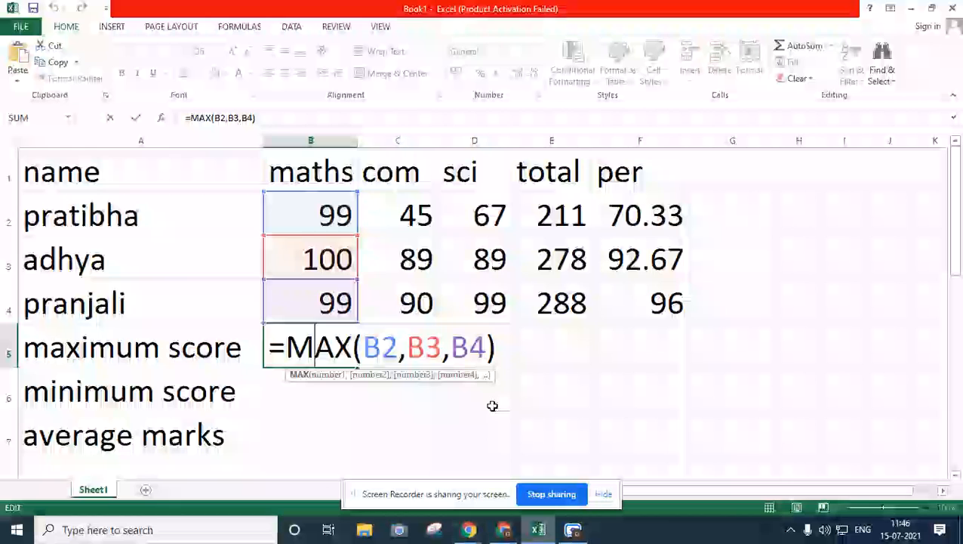
- Return to Excel and place the text cursor at the end of the MAX formula in cell B5
{"action": "left_click", "coordinate": [539, 529]}
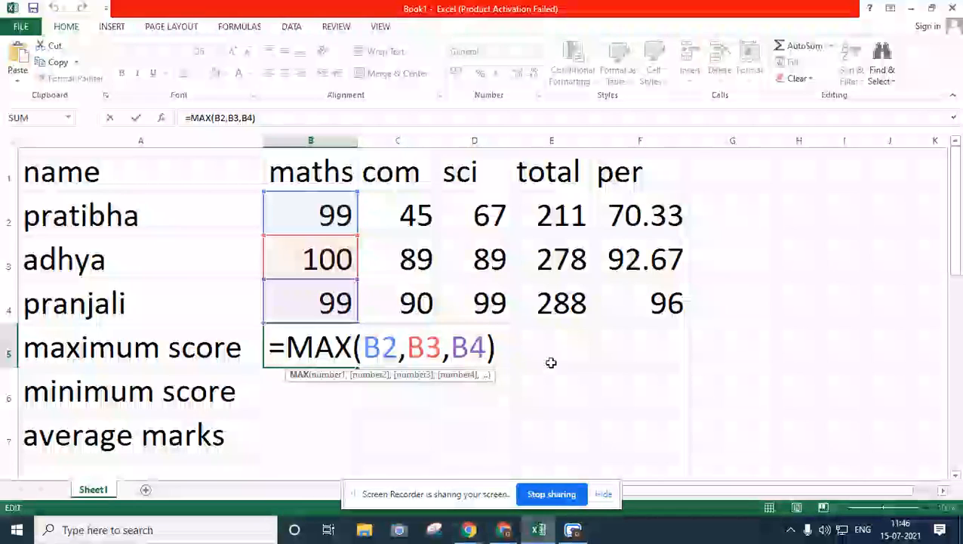
{"action": "left_click", "coordinate": [512, 353]}
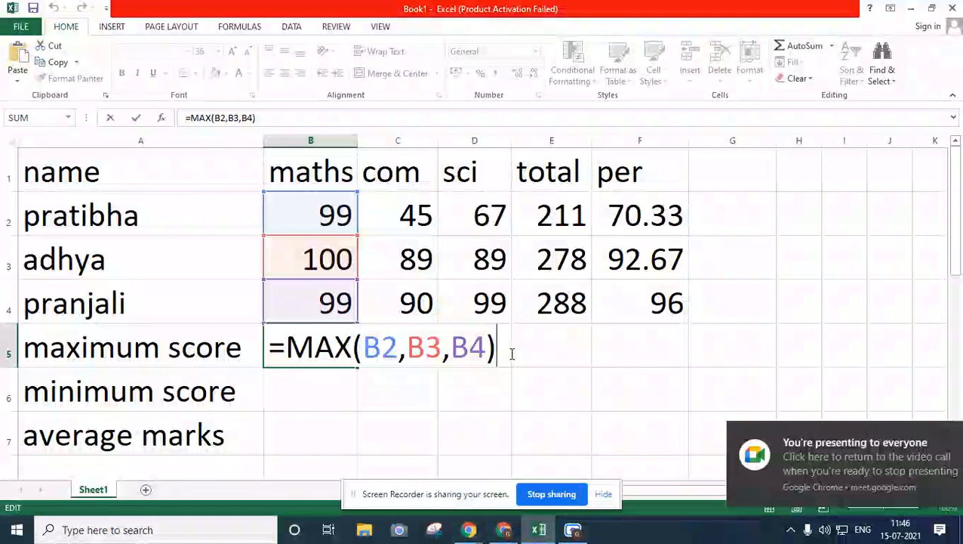